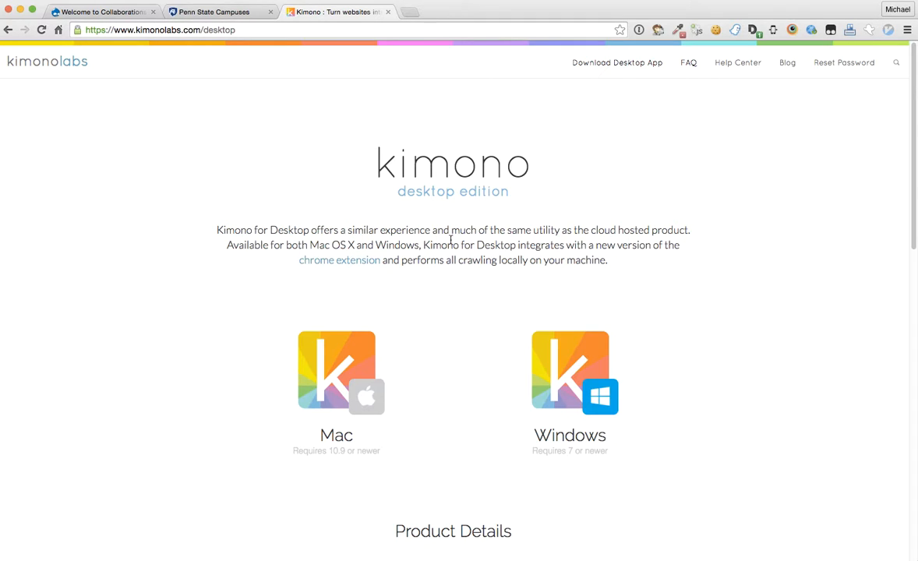
Step: Launch Kimono for Desktop over Chrome, opening to an empty My APIs list
left_click(907, 29)
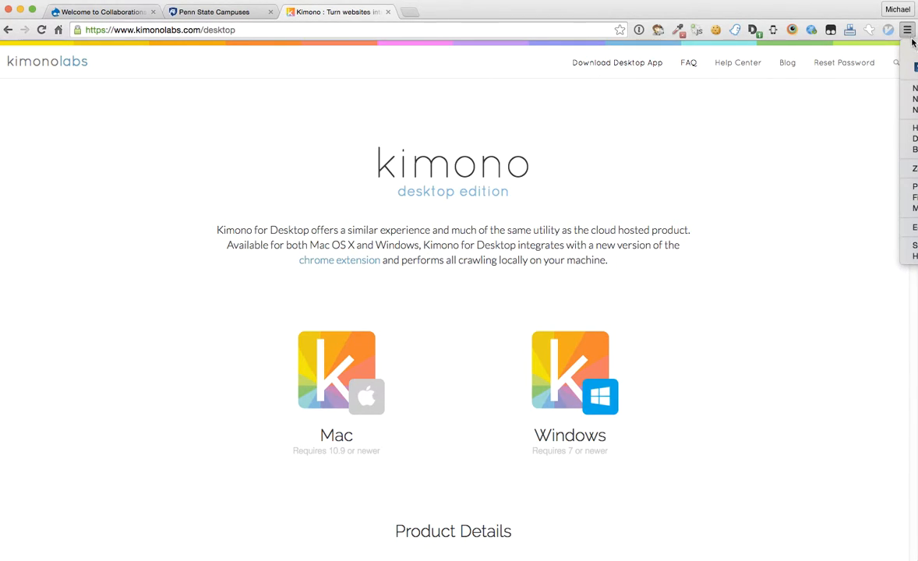
left_click(837, 94)
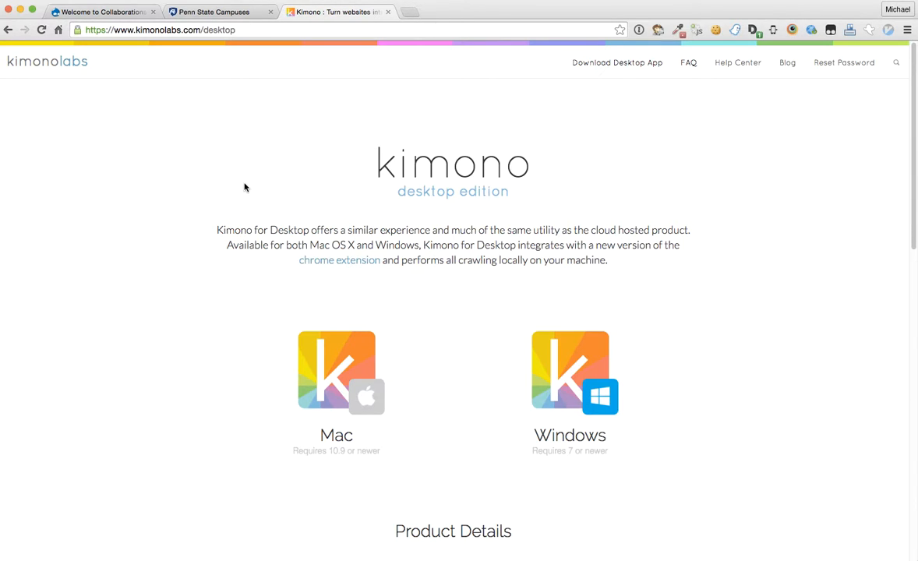
key("super+Tab")
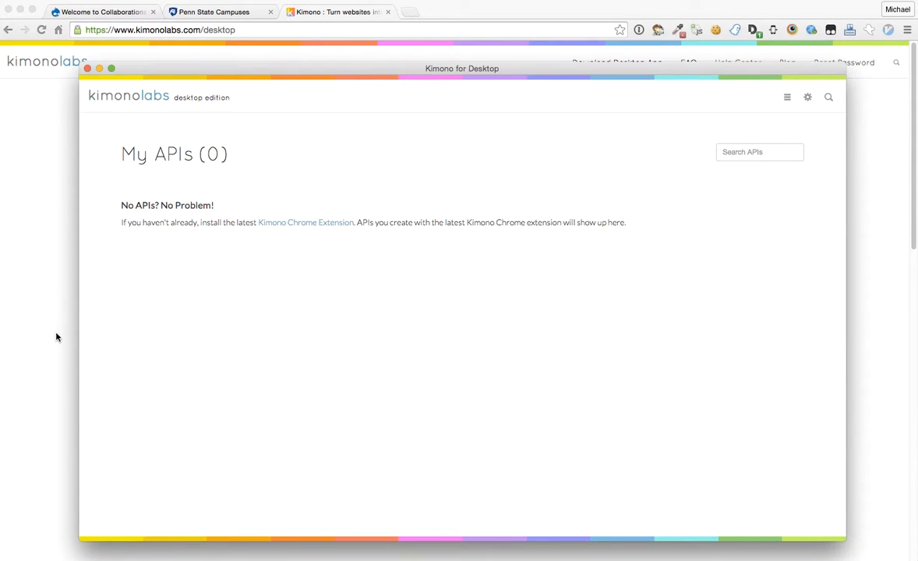
Step: Show the Penn State Campuses page in Chrome, with Kimono for Desktop back on top
left_click(20, 300)
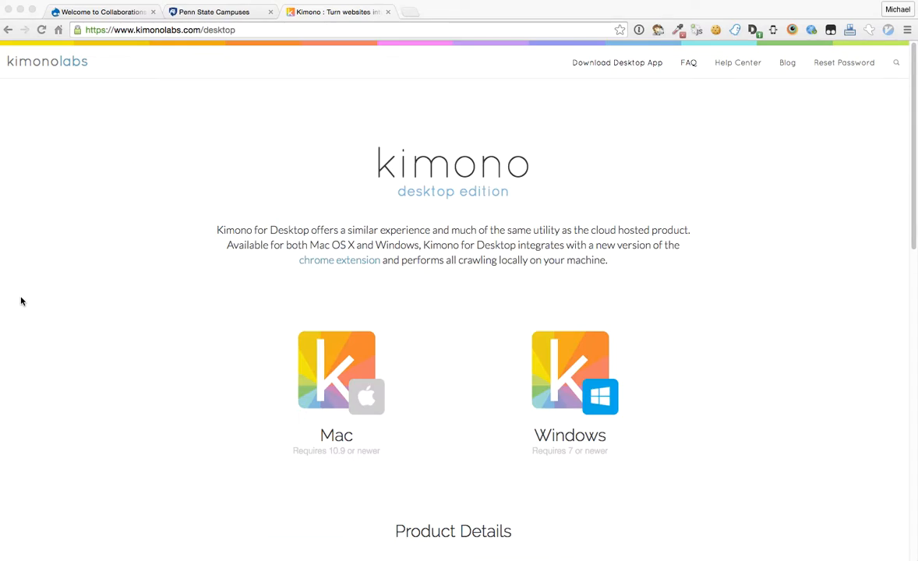
left_click(210, 13)
scroll(130, 405, "down", 5)
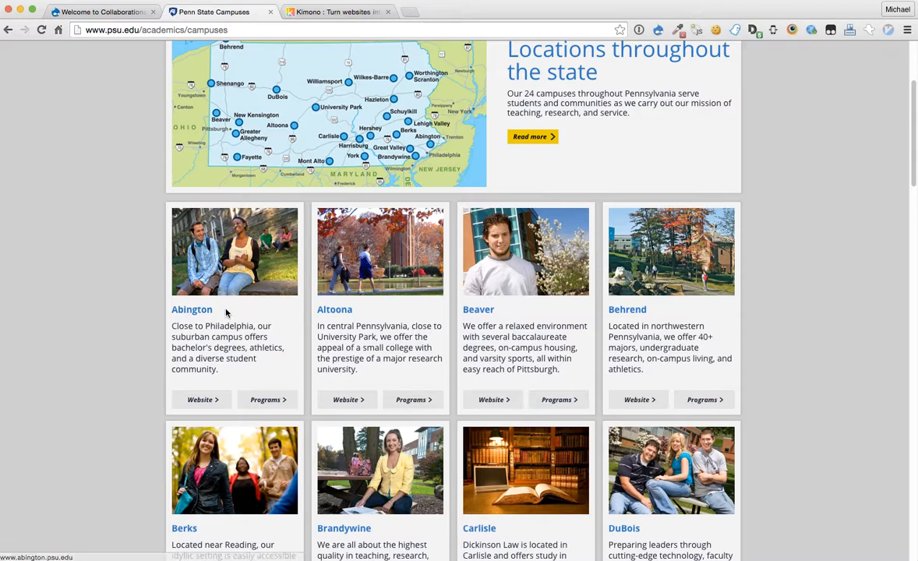
scroll(581, 343, "down", 4)
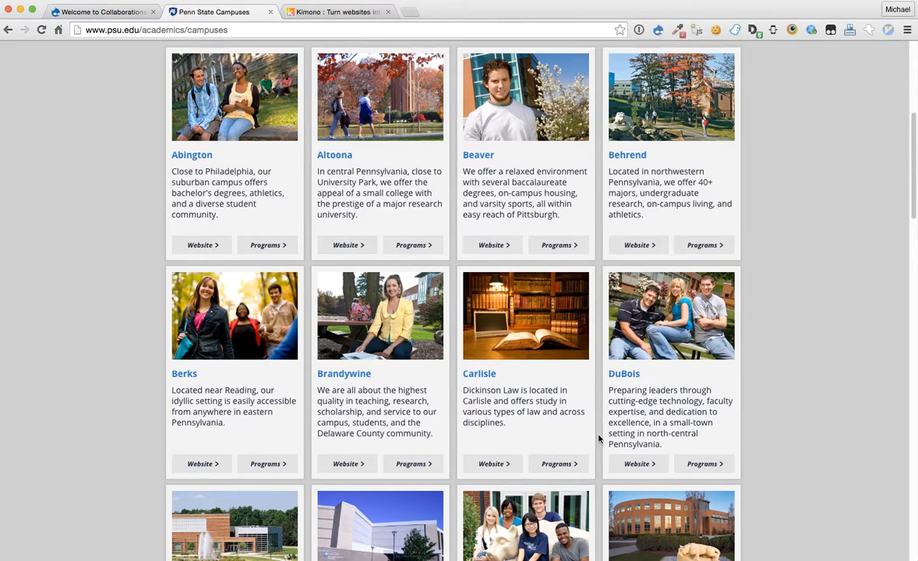
left_click(109, 17)
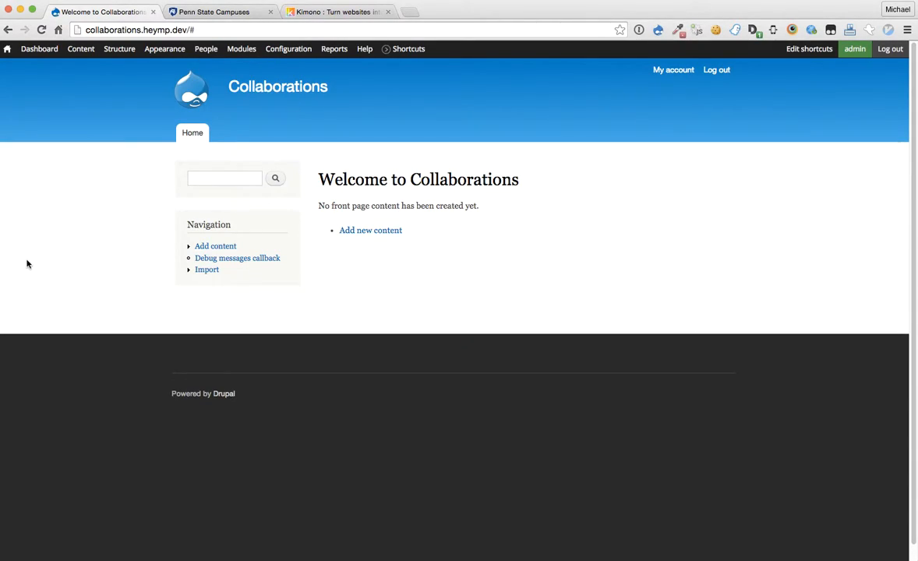
left_click(224, 11)
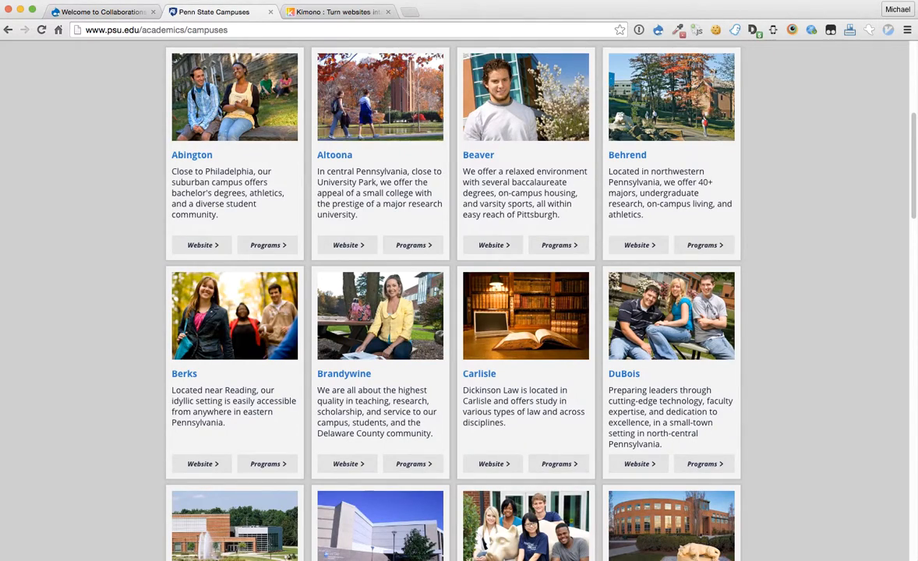
key("super+Tab")
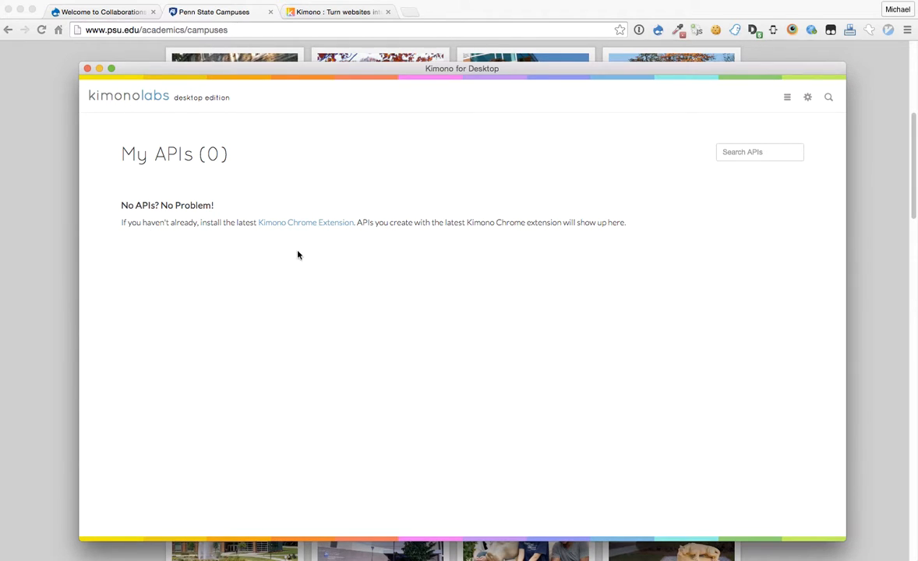
Step: Launch the Kimono extension from the Chrome menu on the Penn State Campuses page
left_click(39, 281)
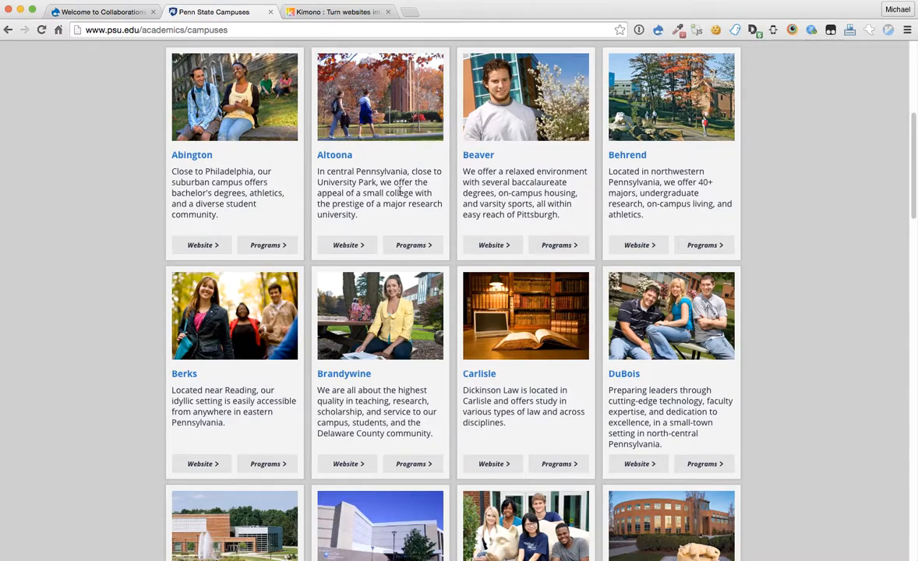
left_click(907, 31)
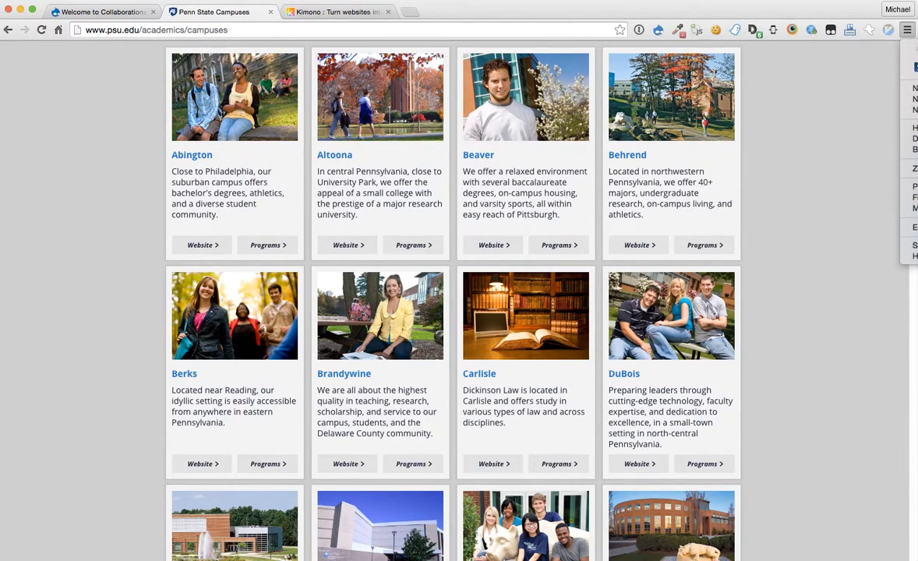
left_click(871, 18)
left_click_drag(871, 17, 783, 21)
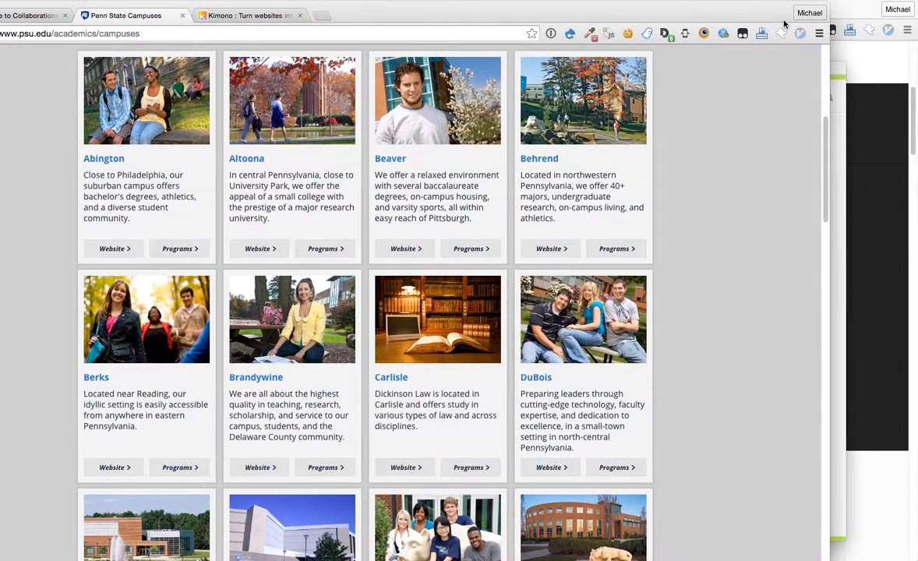
left_click(819, 33)
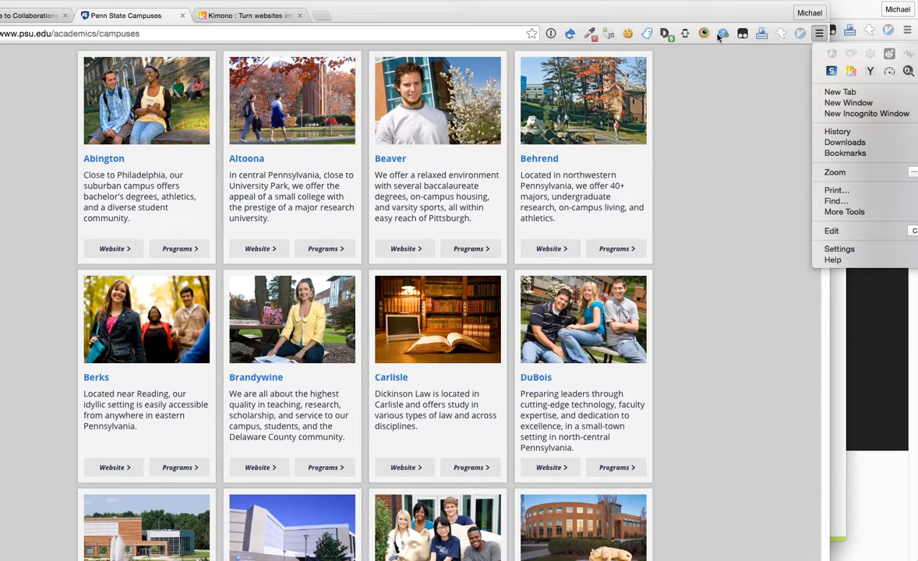
left_click(851, 72)
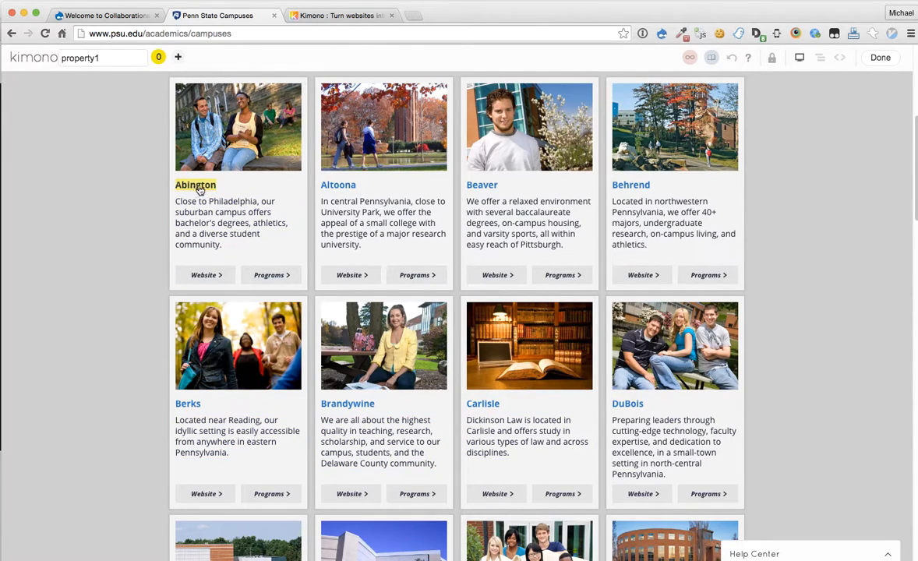
Step: Select the Abington and Altoona titles so all 25 campus titles are captured
scroll(92, 300, "up", 5)
scroll(92, 300, "down", 2)
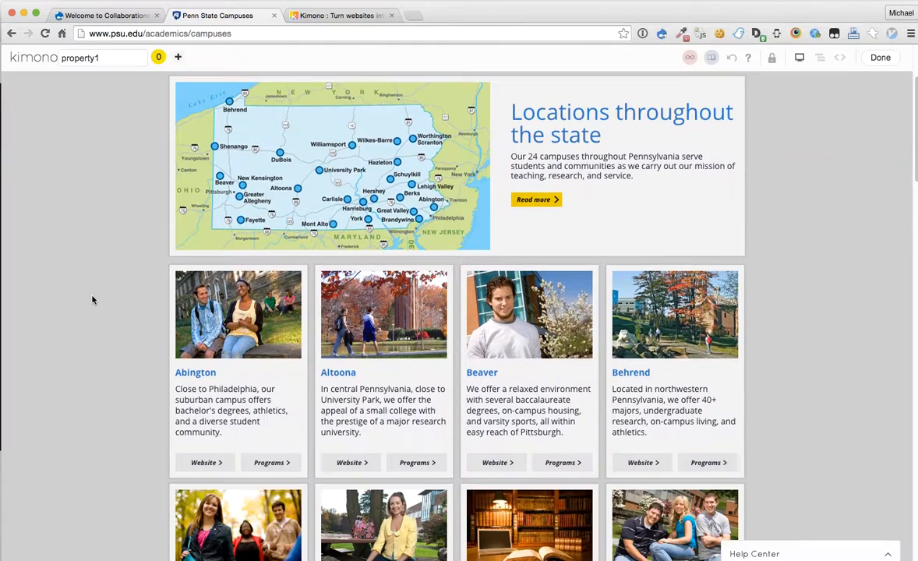
scroll(92, 300, "up", 2)
scroll(92, 299, "down", 4)
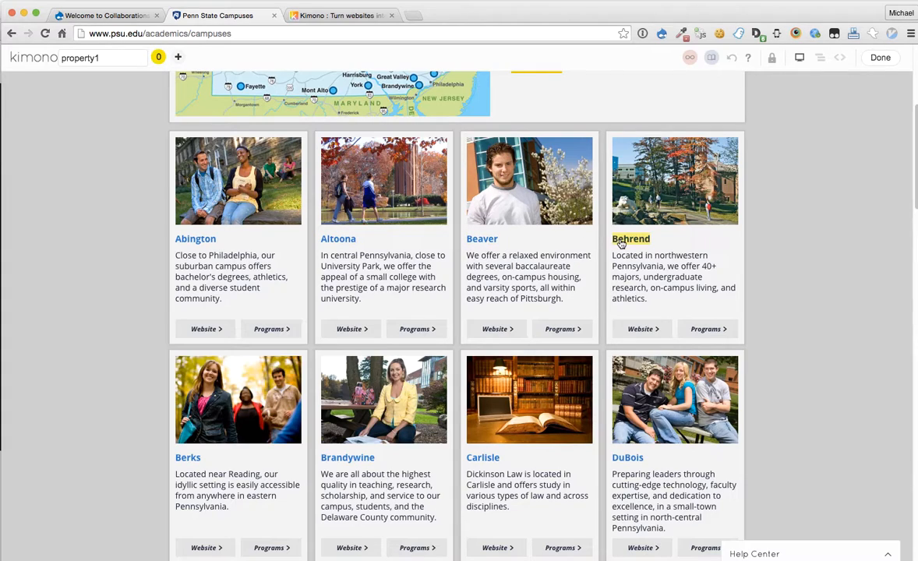
left_click(207, 243)
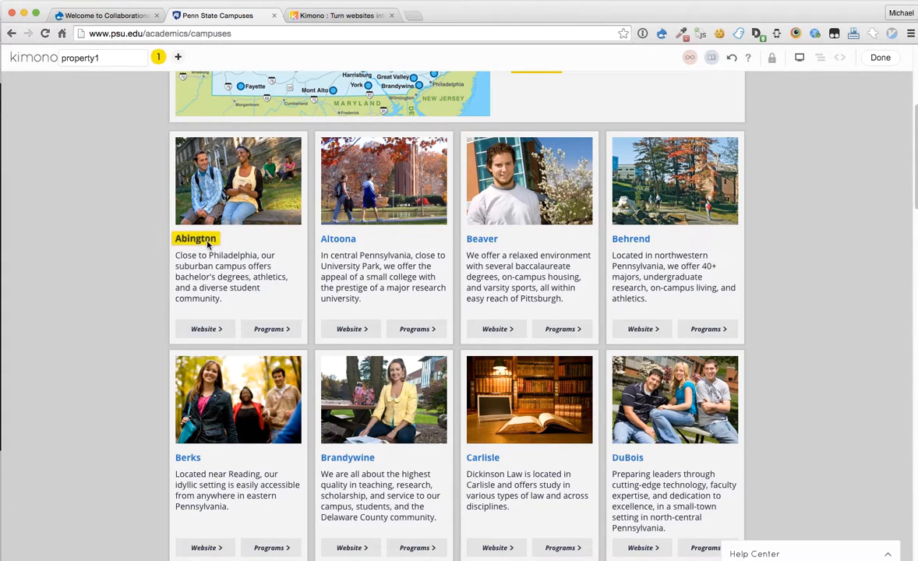
left_click(336, 240)
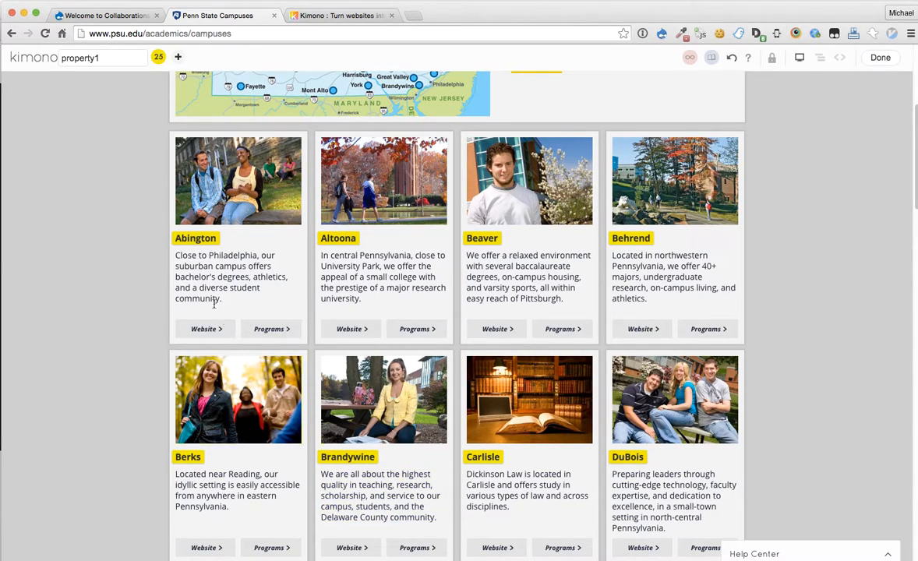
Step: Rename property1 to campusNames
scroll(674, 405, "down", 5)
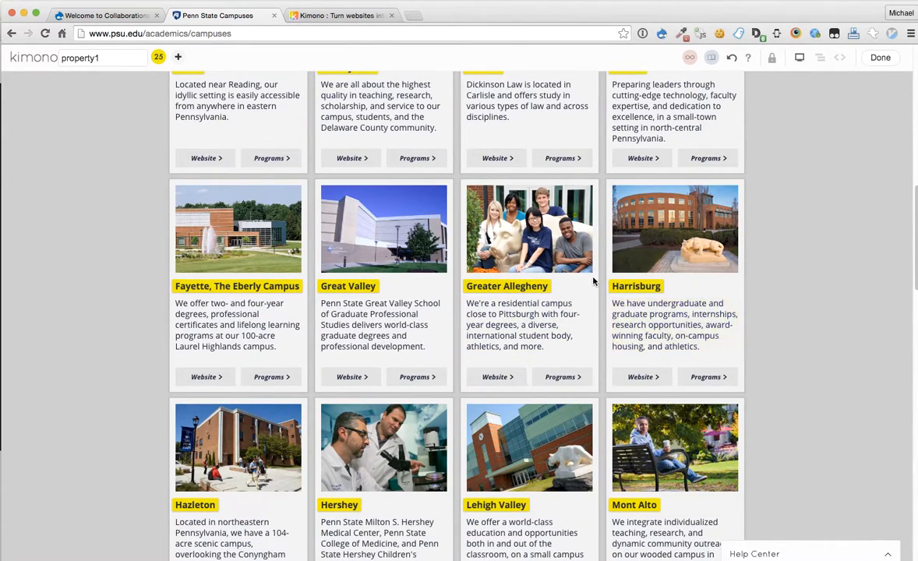
scroll(590, 413, "down", 1)
scroll(584, 405, "down", 1)
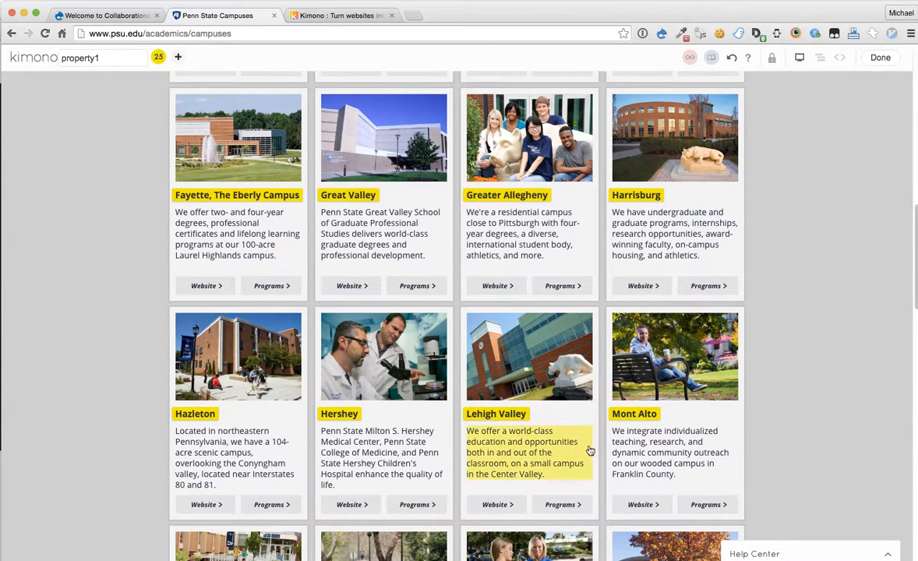
scroll(580, 437, "down", 5)
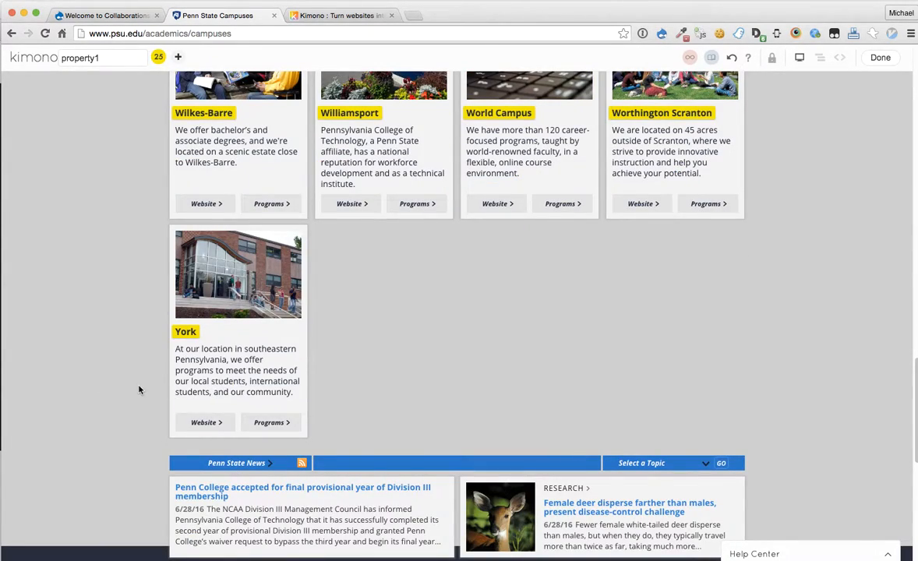
scroll(118, 424, "up", 20)
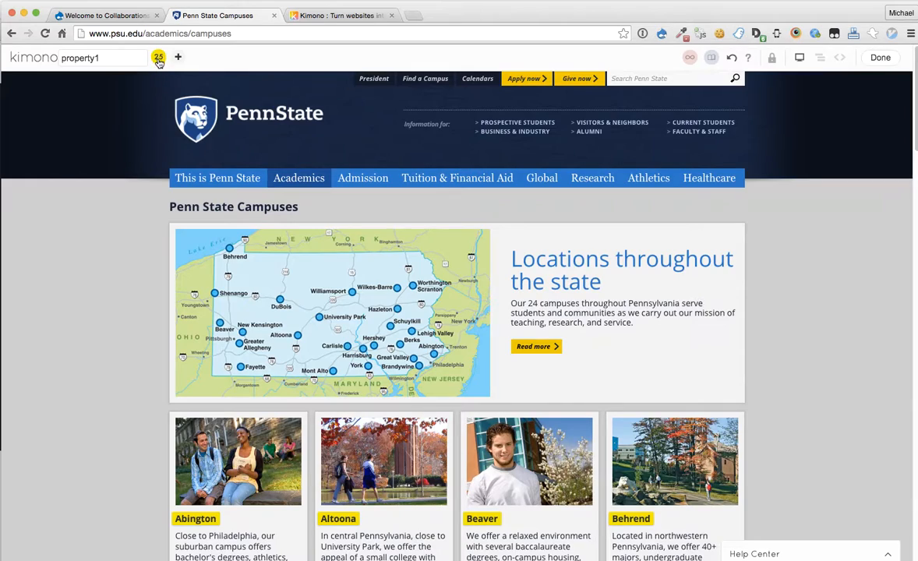
double_click(114, 57)
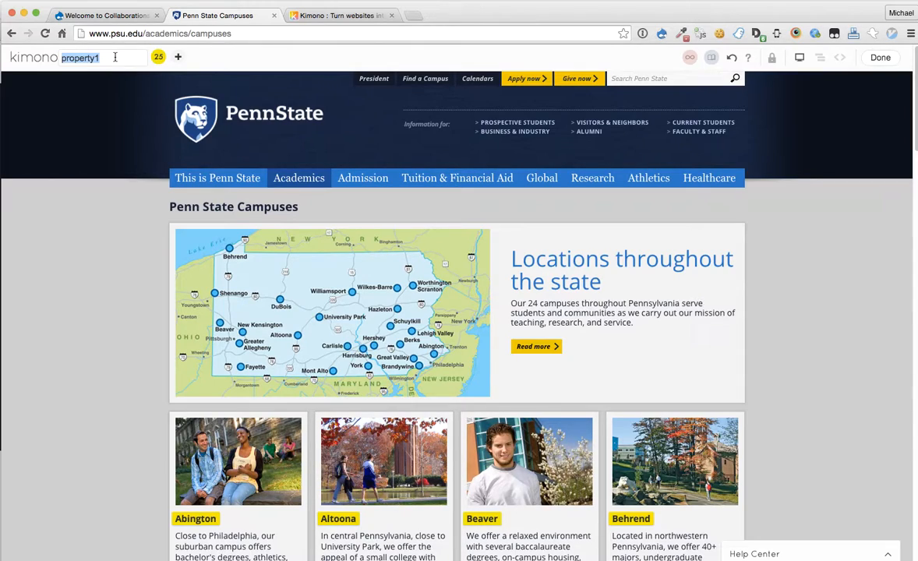
type("campusNames")
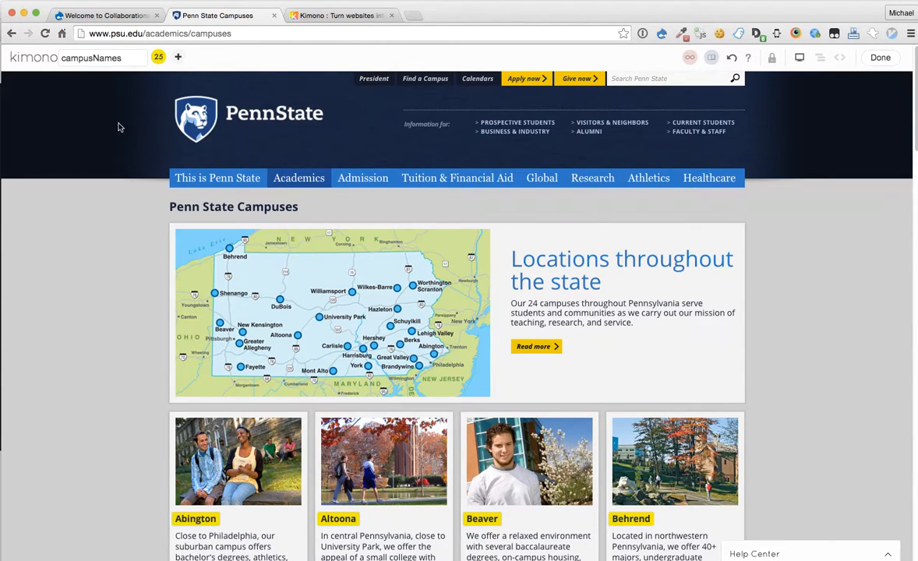
scroll(133, 305, "down", 3)
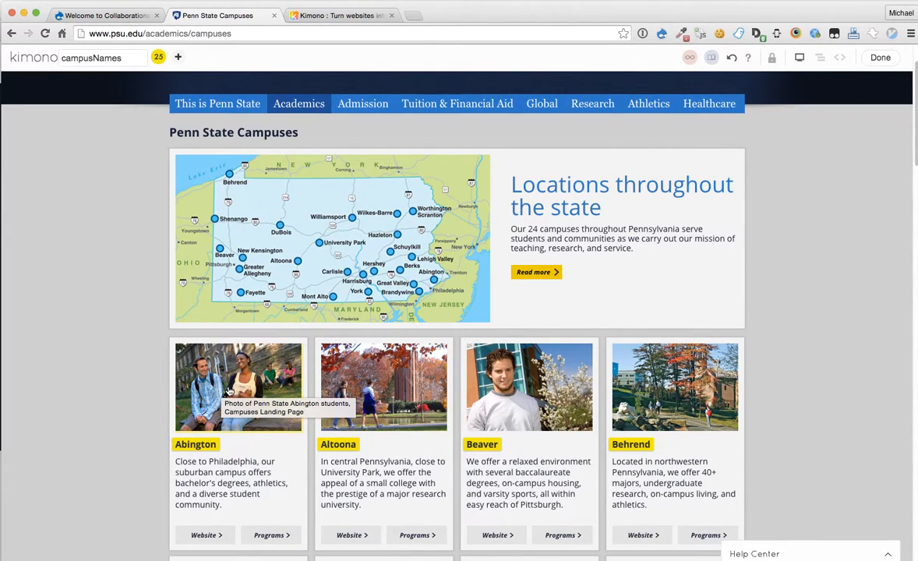
Step: Add a second property capturing all 25 campus photos, starting from Abington's photo
left_click(179, 60)
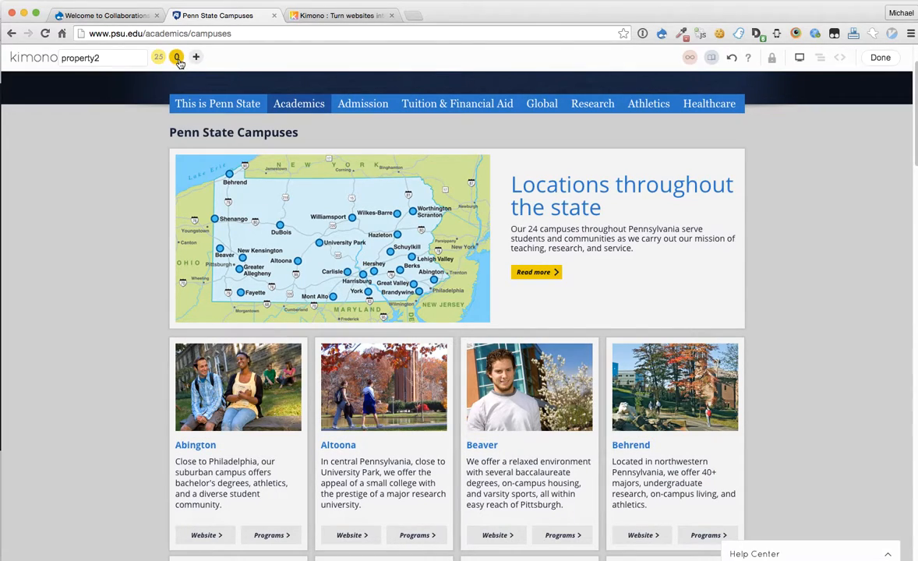
left_click(263, 411)
left_click(387, 403)
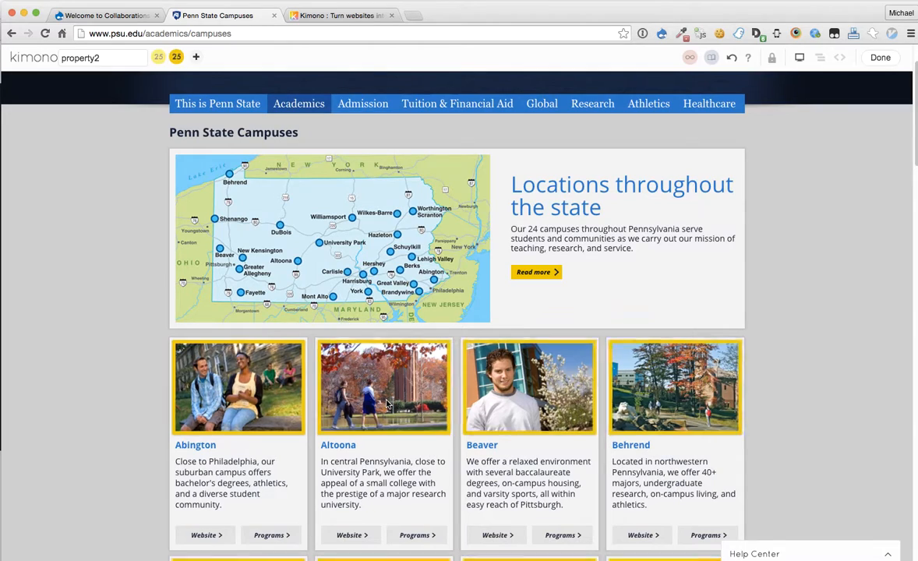
scroll(142, 380, "down", 1)
scroll(150, 334, "up", 1)
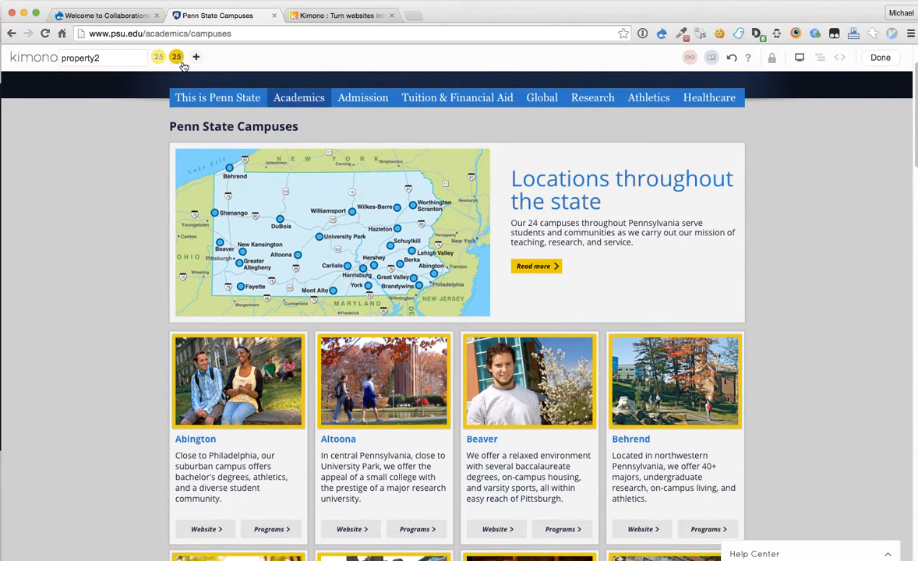
Step: Rename property2 to campusImage and finish the data selection with Done
mouse_move(176, 64)
scroll(153, 401, "down", 20)
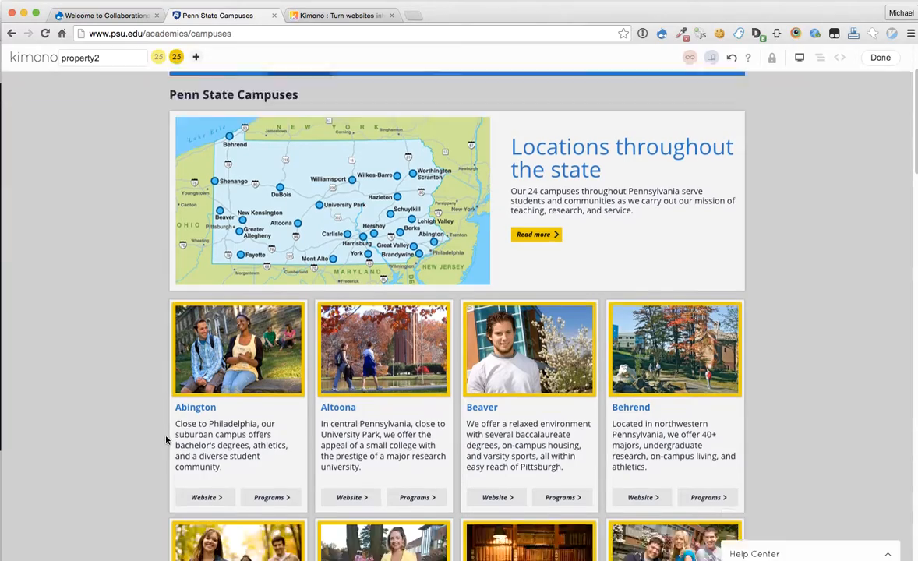
scroll(148, 398, "up", 20)
scroll(150, 398, "up", 3)
scroll(150, 396, "down", 5)
scroll(150, 393, "up", 3)
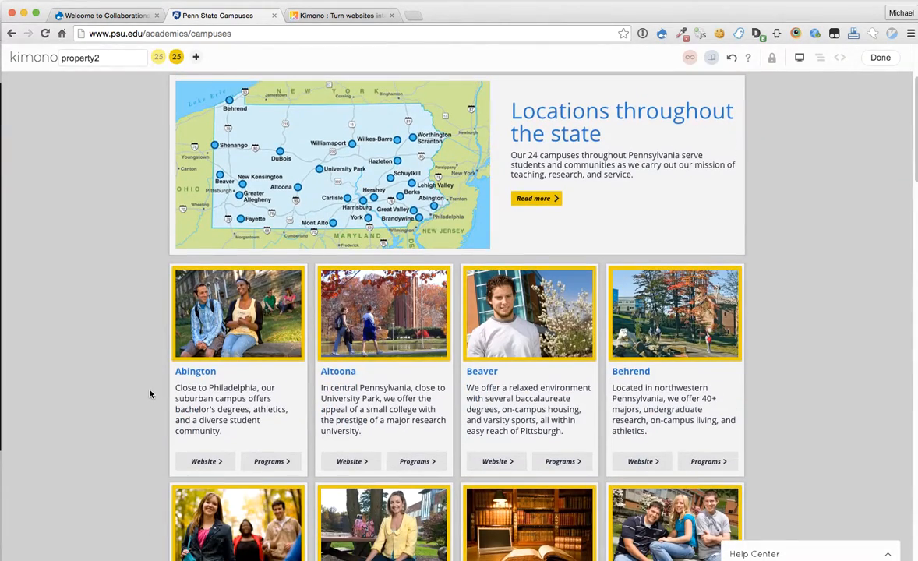
left_click(112, 62)
type("campusImage")
scroll(99, 206, "down", 10)
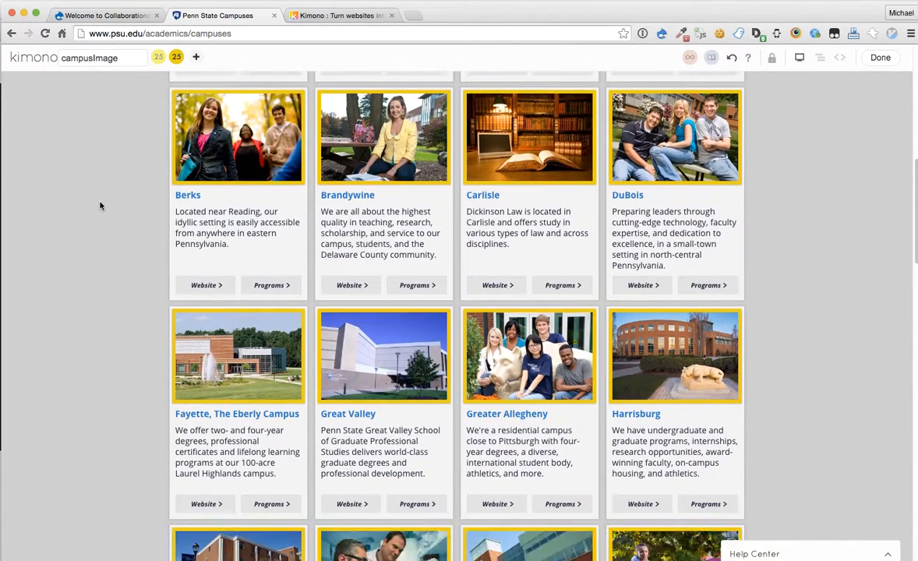
scroll(100, 205, "up", 9)
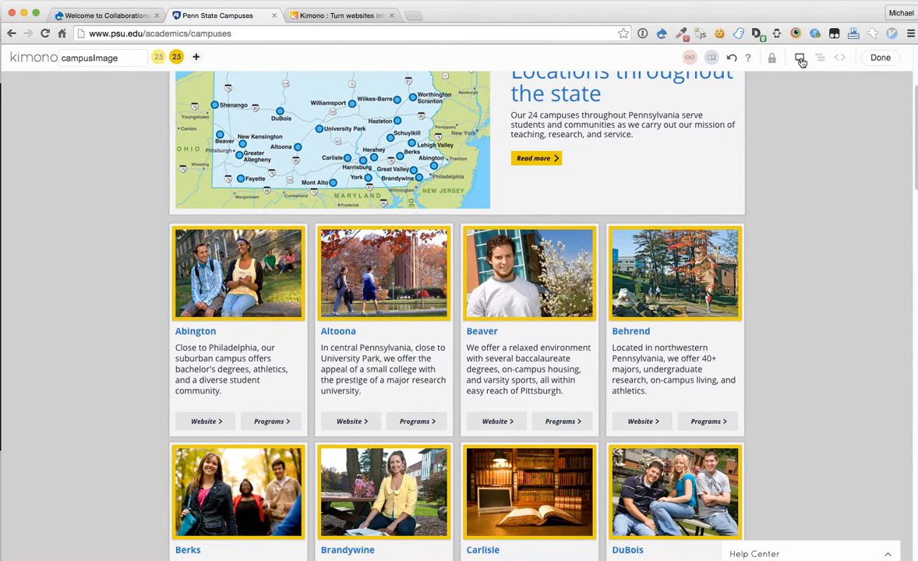
left_click(879, 58)
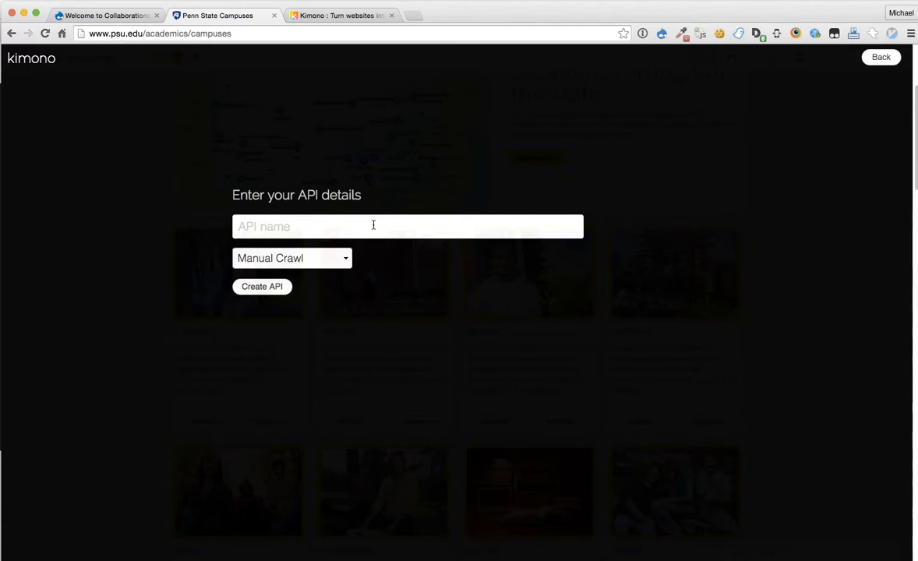
Step: Name the API 'PSU Campuses', keep Manual Crawl, and create it
type("PSU Campuses")
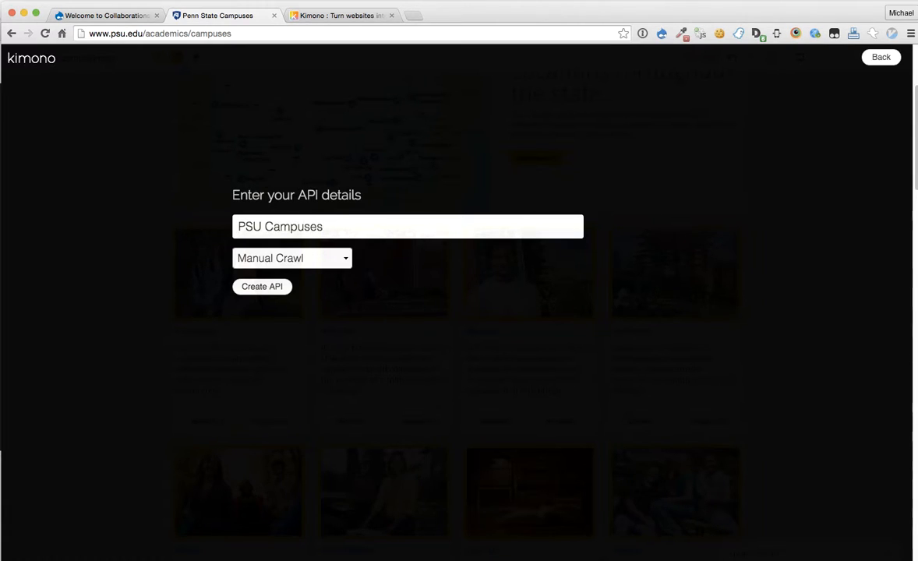
left_click(348, 265)
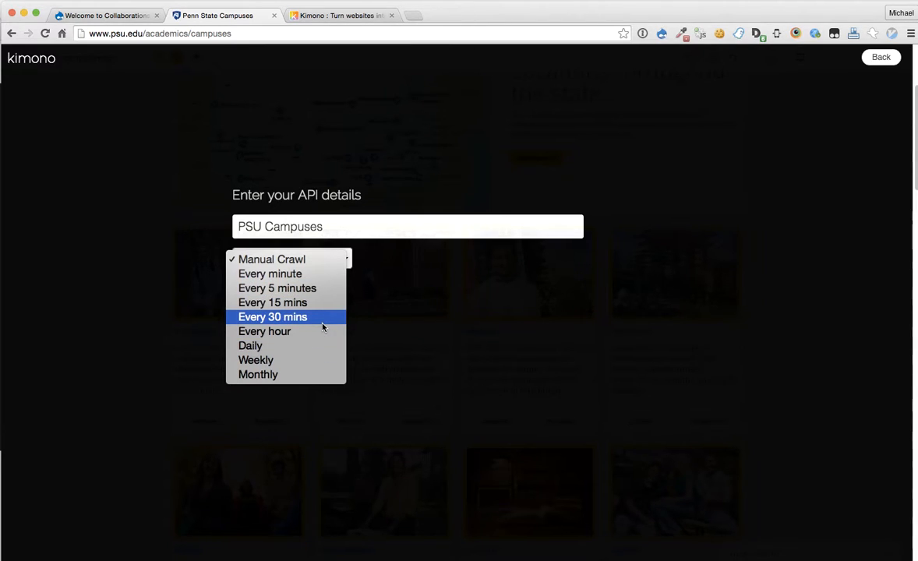
left_click(456, 336)
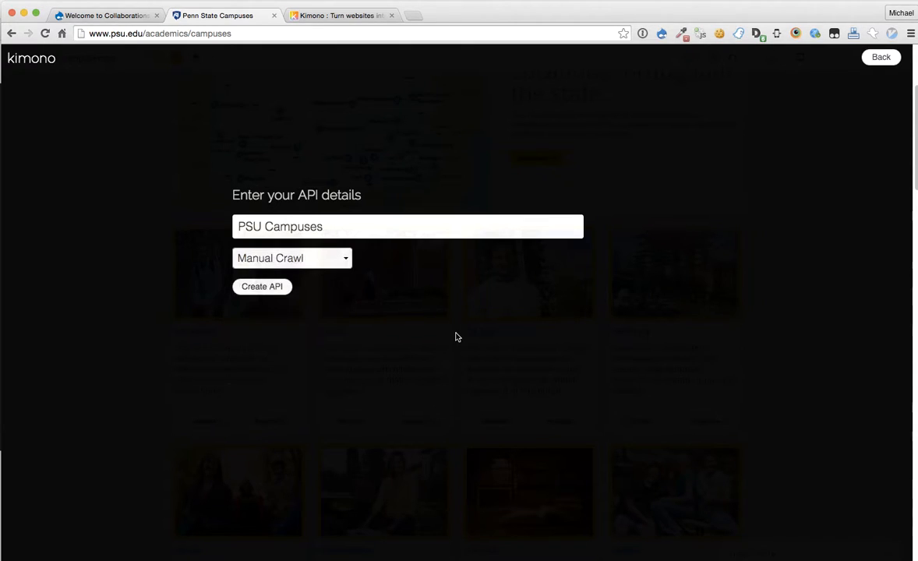
left_click(285, 287)
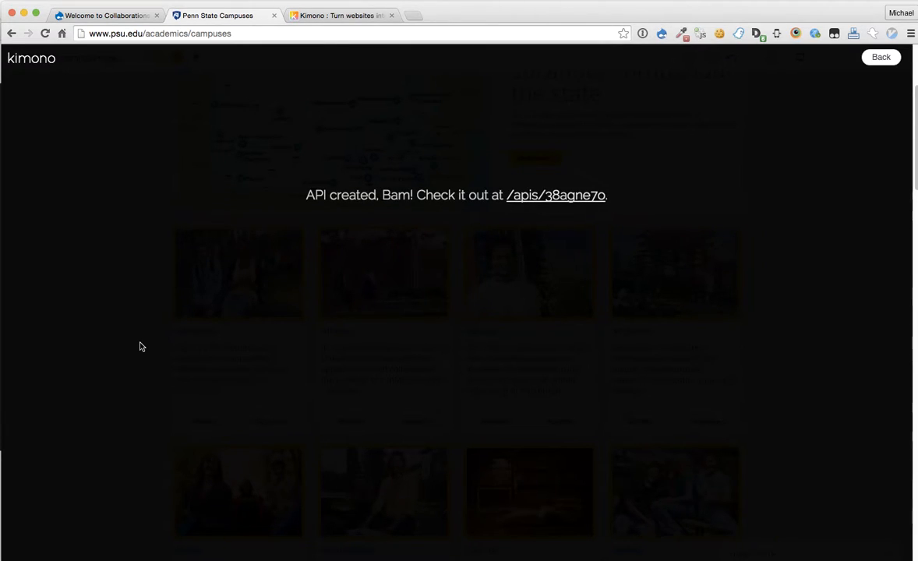
Step: Open the new PSU Campuses API in Kimono for Desktop's API Detail window
left_click(582, 199)
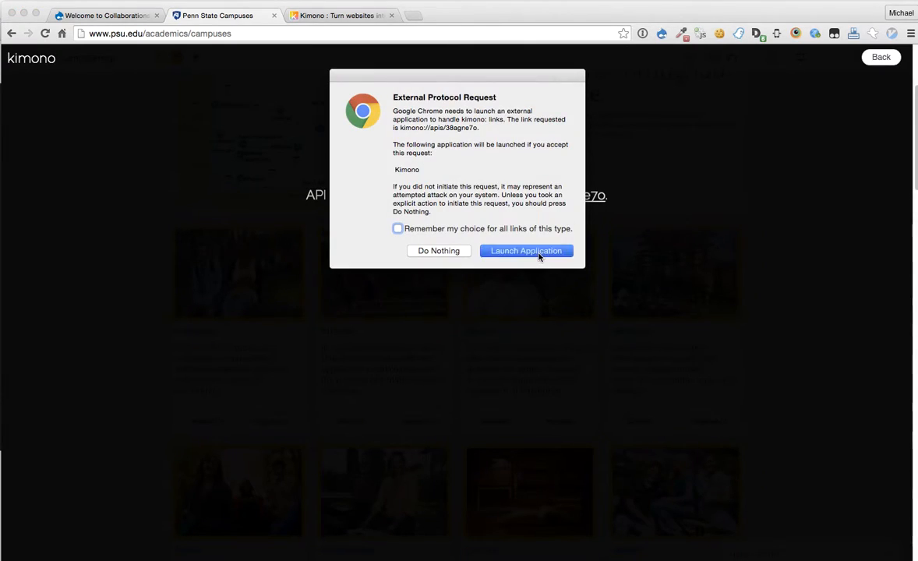
left_click(538, 252)
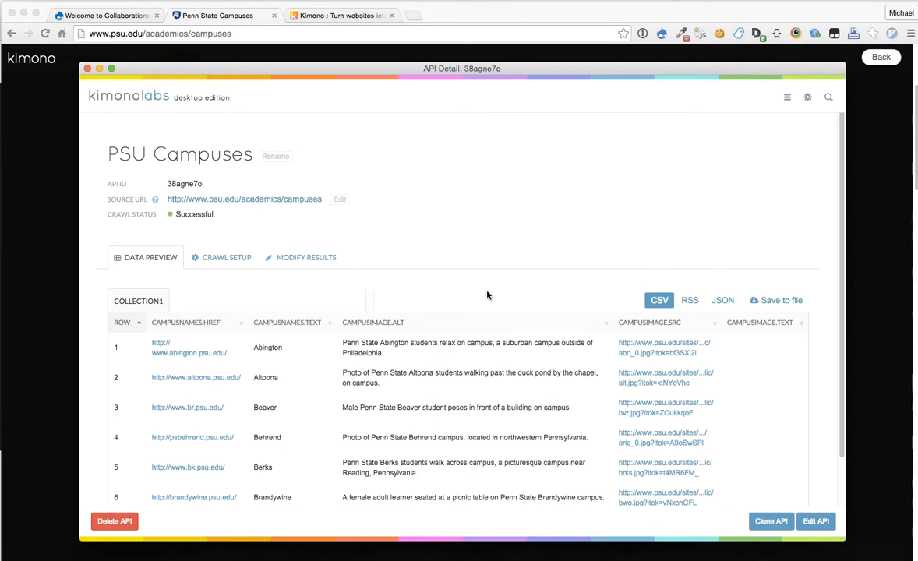
left_click_drag(439, 71, 436, 61)
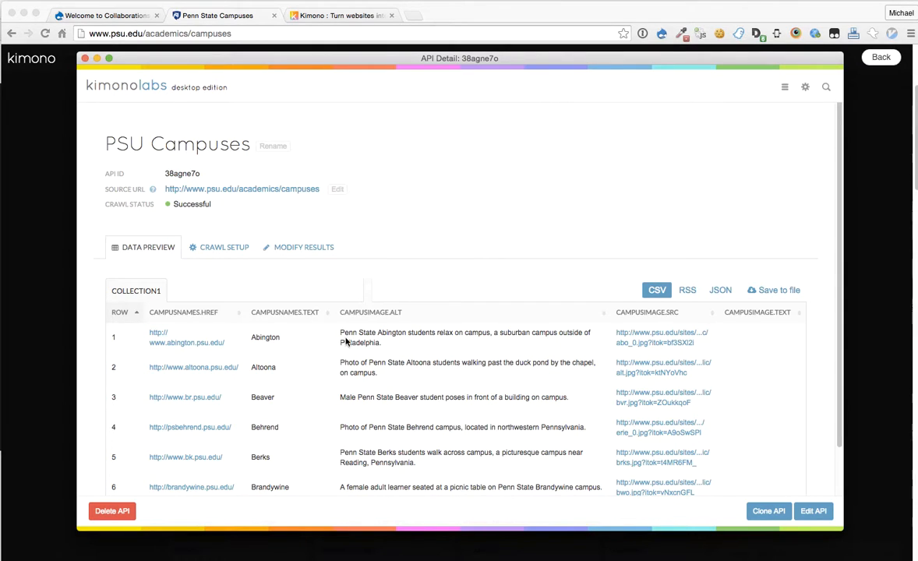
scroll(428, 353, "down", 5)
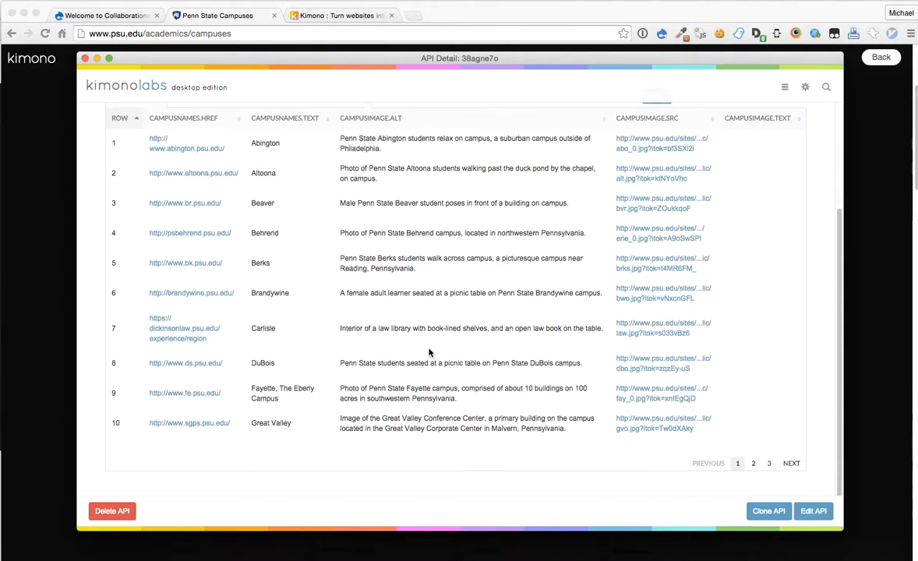
scroll(432, 353, "up", 5)
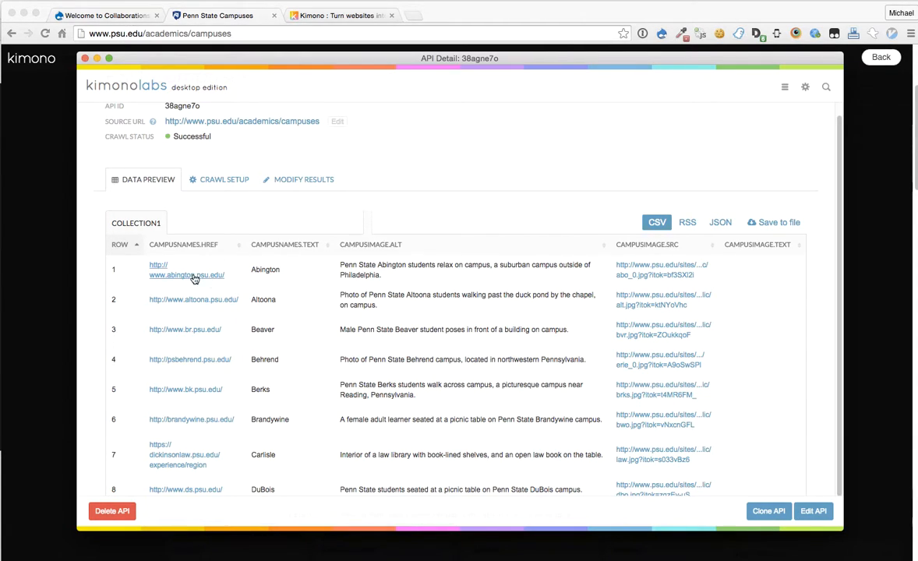
Step: Inspect the Data Preview rows, paging through pages 1–3 of the 25 campuses
double_click(265, 269)
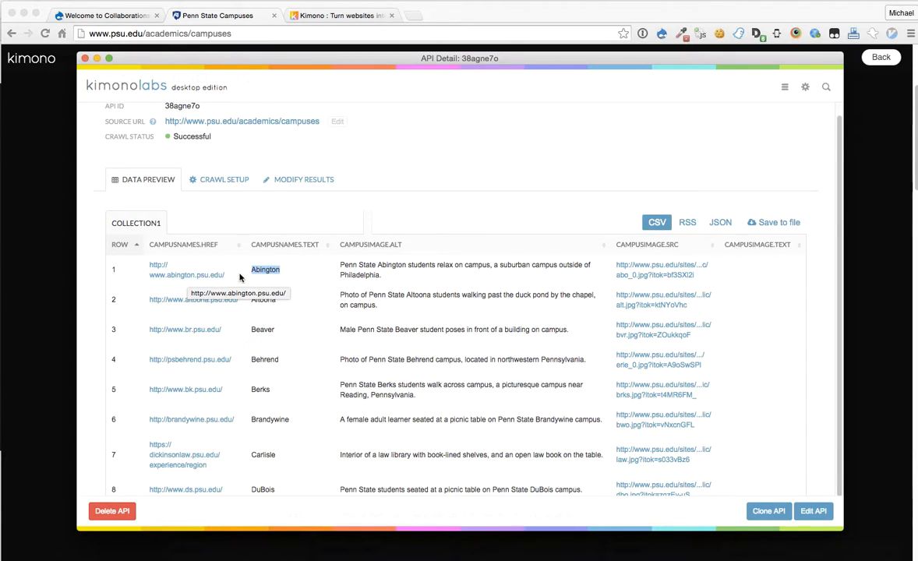
left_click(413, 287)
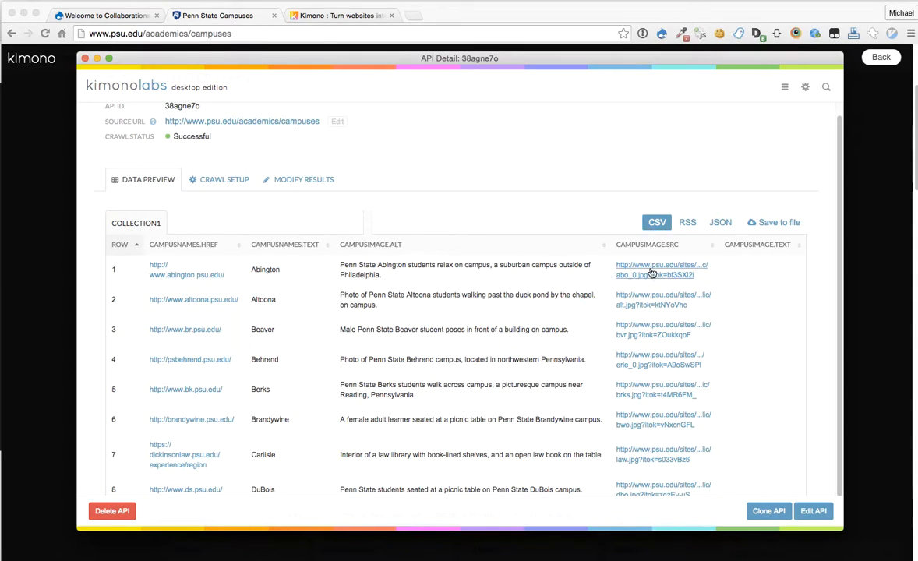
triple_click(415, 269)
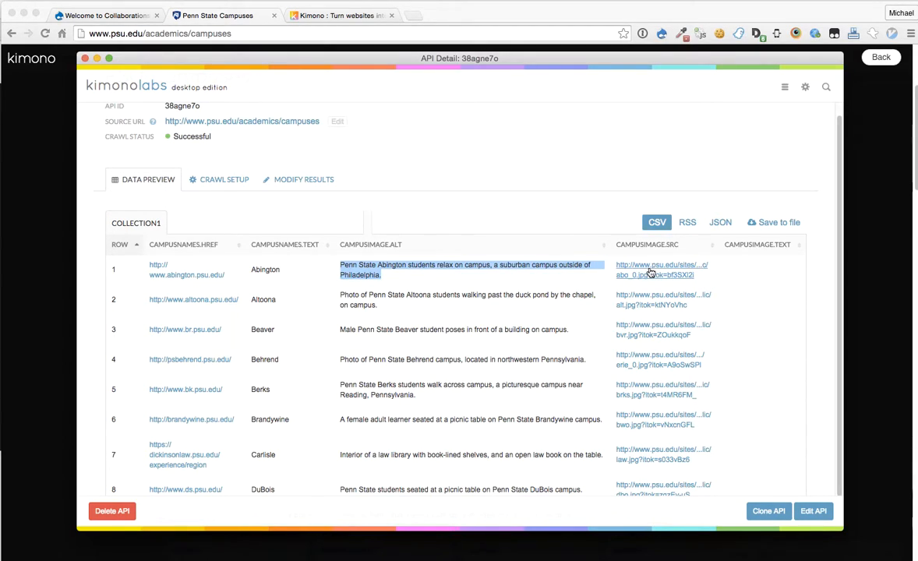
scroll(791, 285, "down", 3)
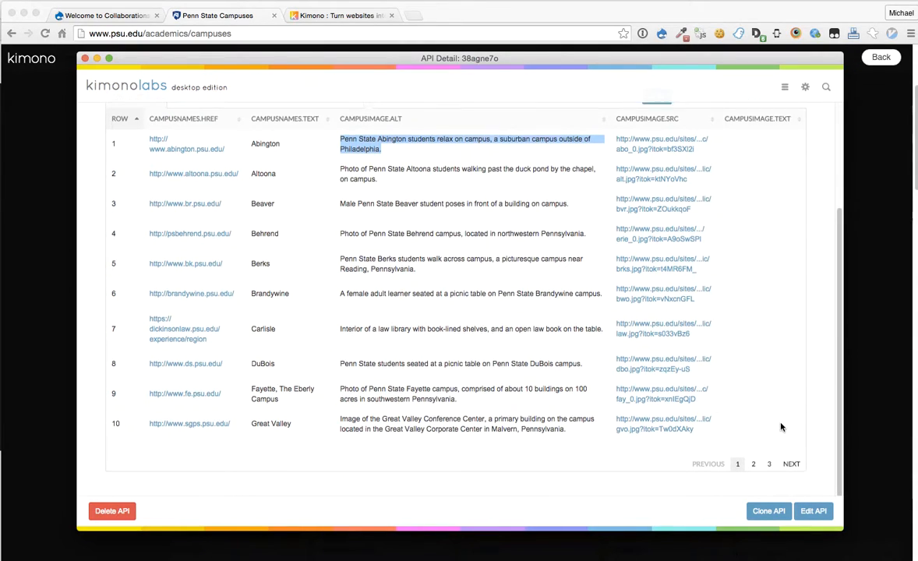
scroll(781, 426, "up", 5)
scroll(758, 388, "down", 5)
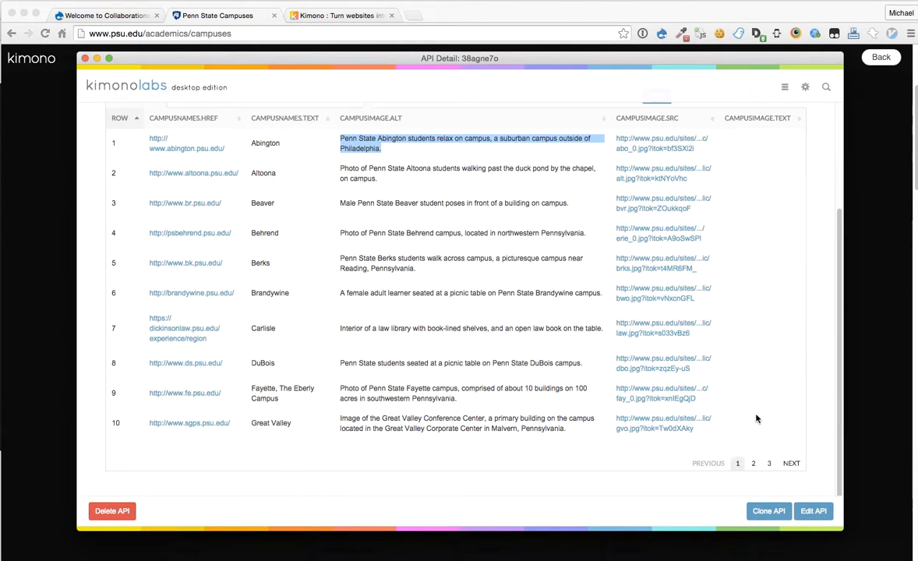
left_click(752, 463)
left_click(767, 463)
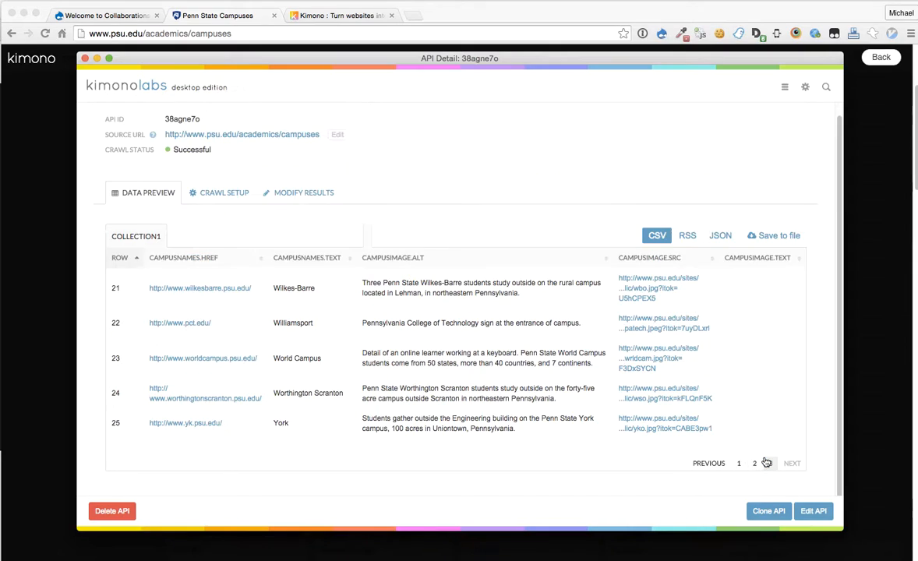
left_click(740, 463)
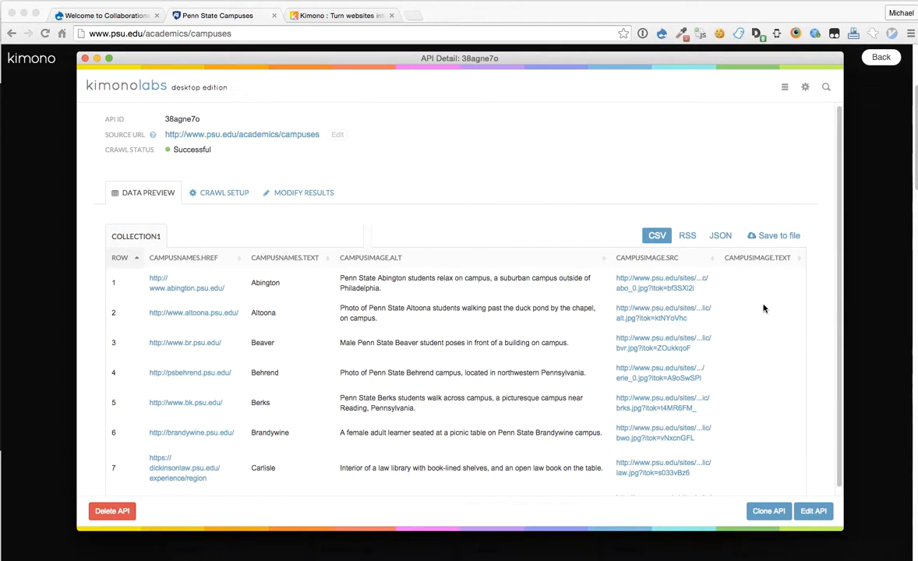
scroll(765, 309, "up", 2)
scroll(765, 309, "down", 3)
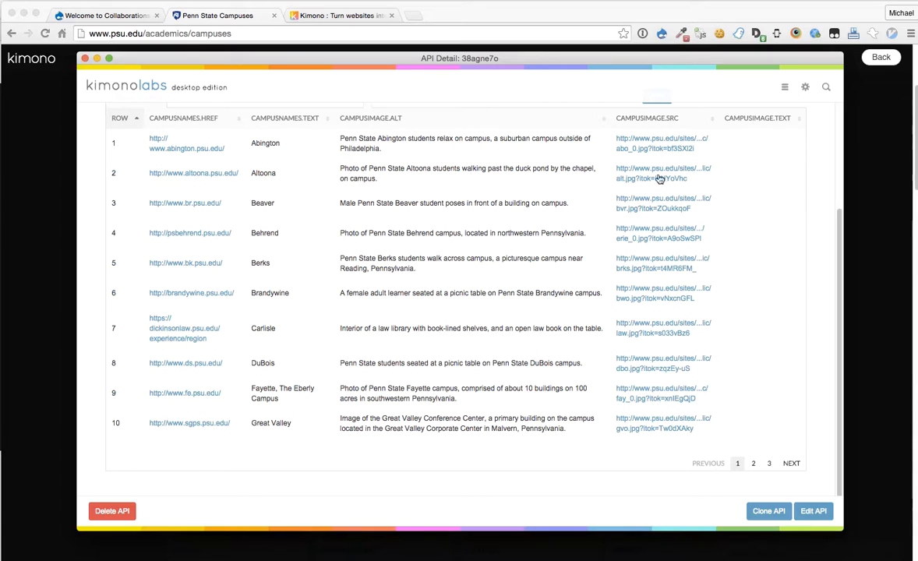
scroll(513, 232, "up", 1)
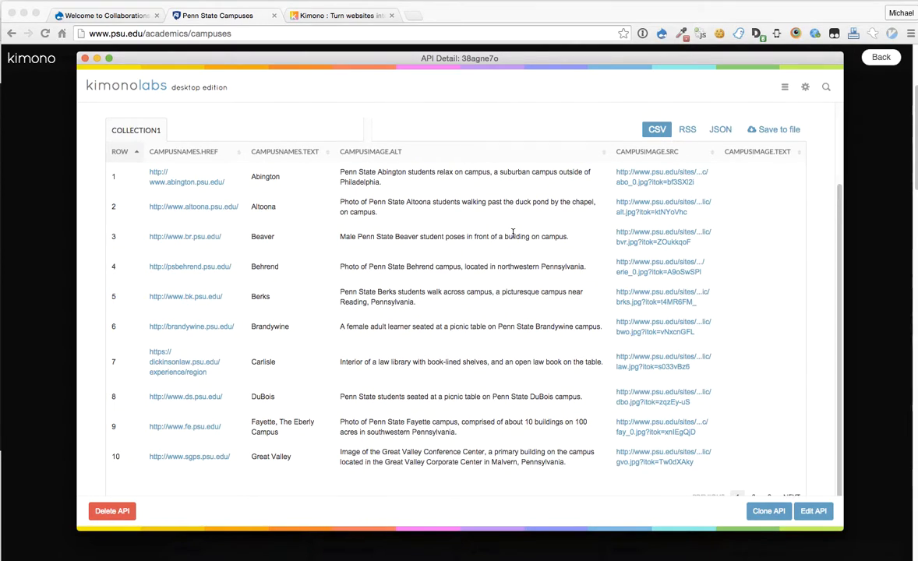
left_click(687, 133)
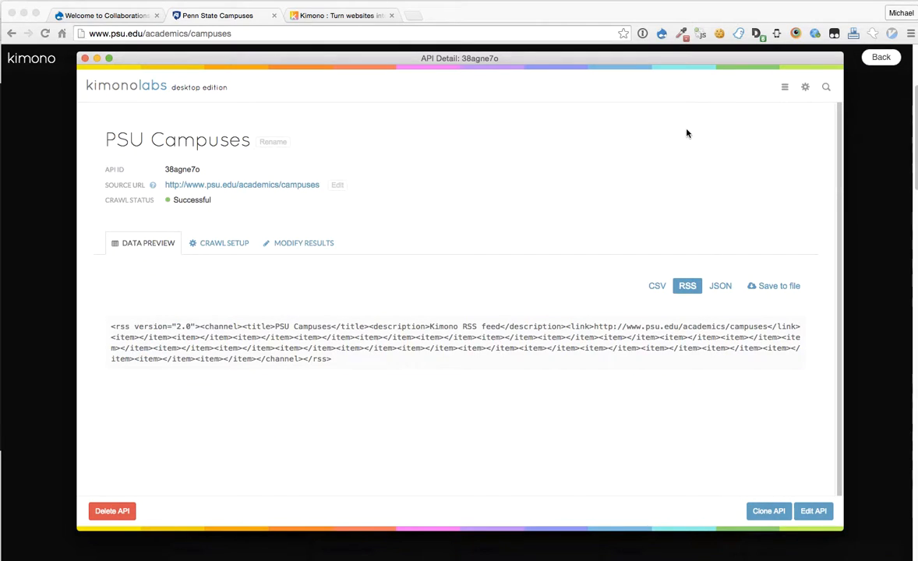
left_click(724, 286)
scroll(608, 376, "down", 15)
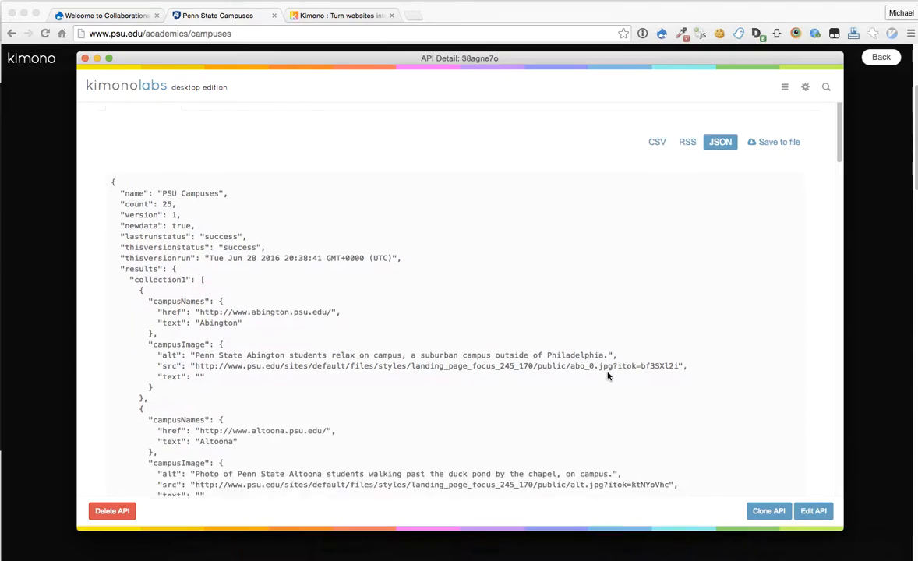
scroll(608, 376, "down", 20)
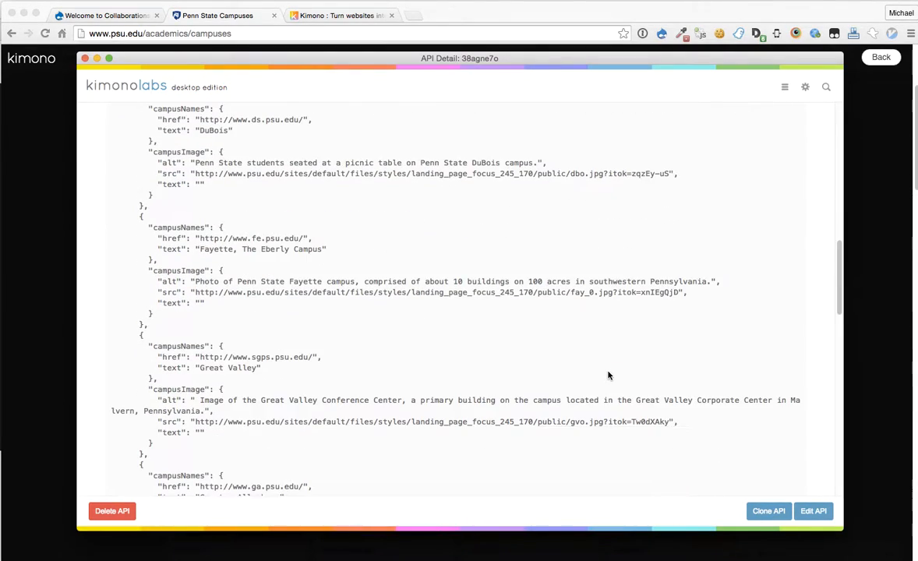
scroll(609, 377, "up", 20)
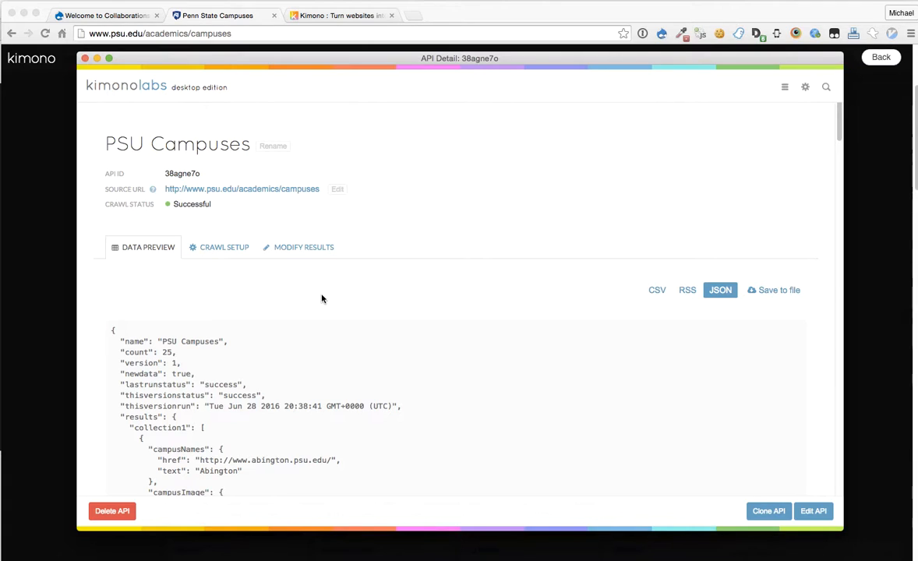
Step: Visit Settings & Utilities, then return to My APIs showing PSU Campuses v1
left_click(805, 88)
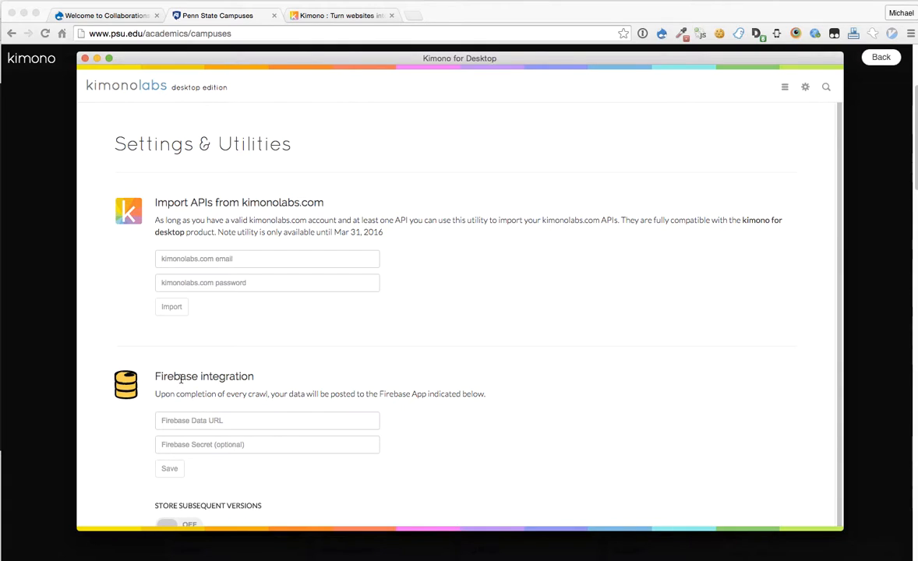
scroll(611, 377, "down", 2)
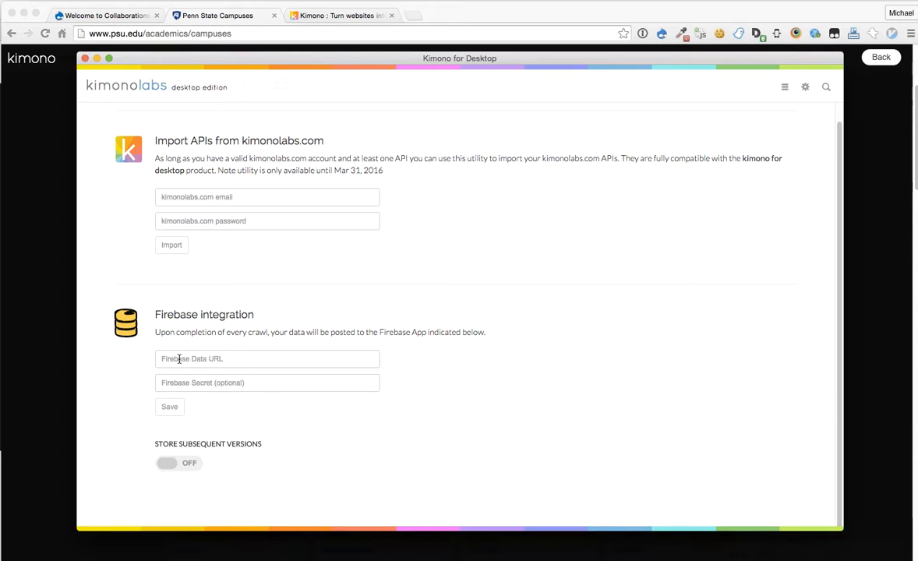
left_click(803, 95)
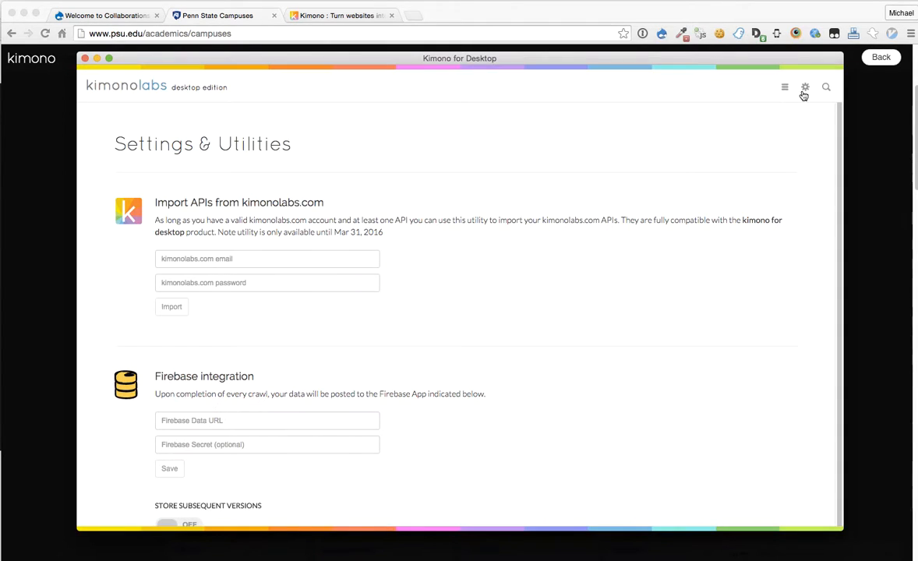
left_click(786, 87)
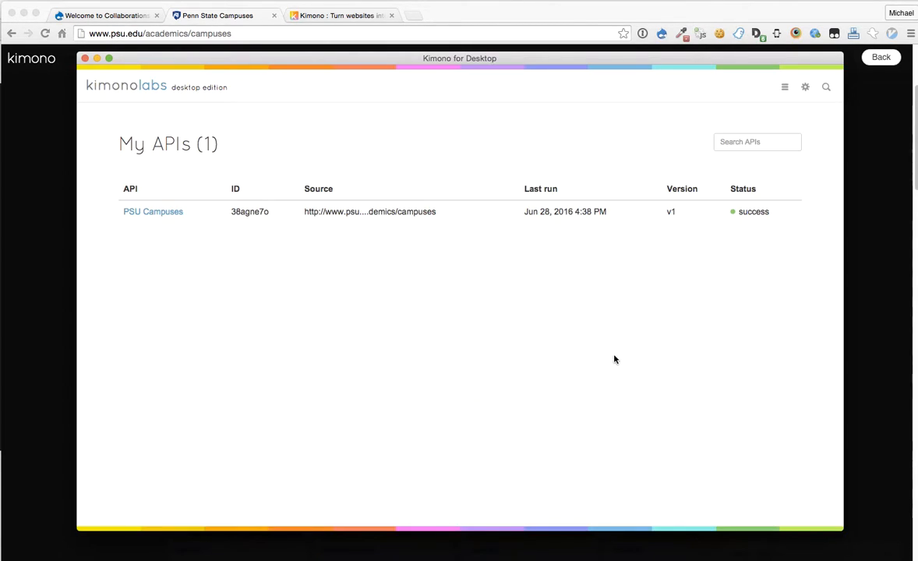
Step: Export the PSU Campuses data as CSV, saving KimonoData_38agne7o.csv to the Desktop
left_click(170, 214)
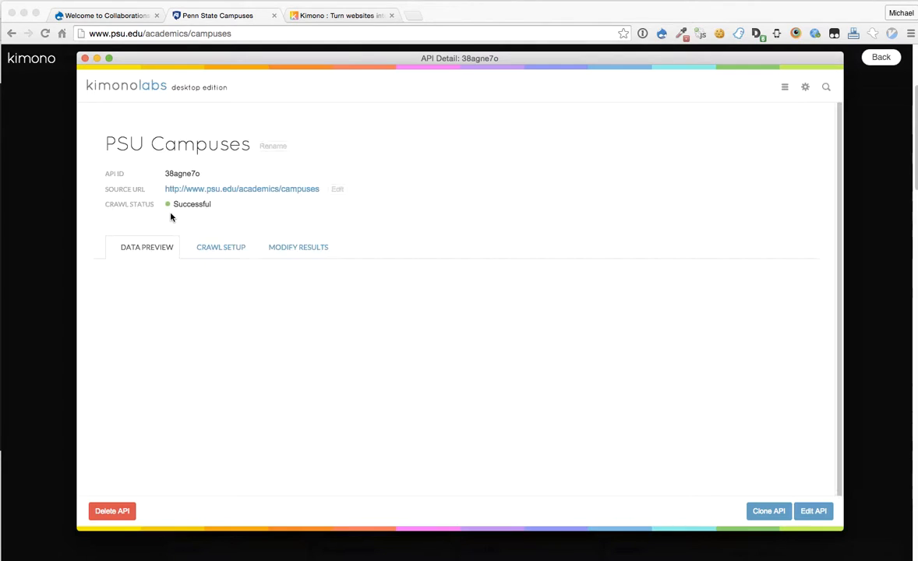
scroll(562, 312, "down", 1)
scroll(561, 312, "down", 2)
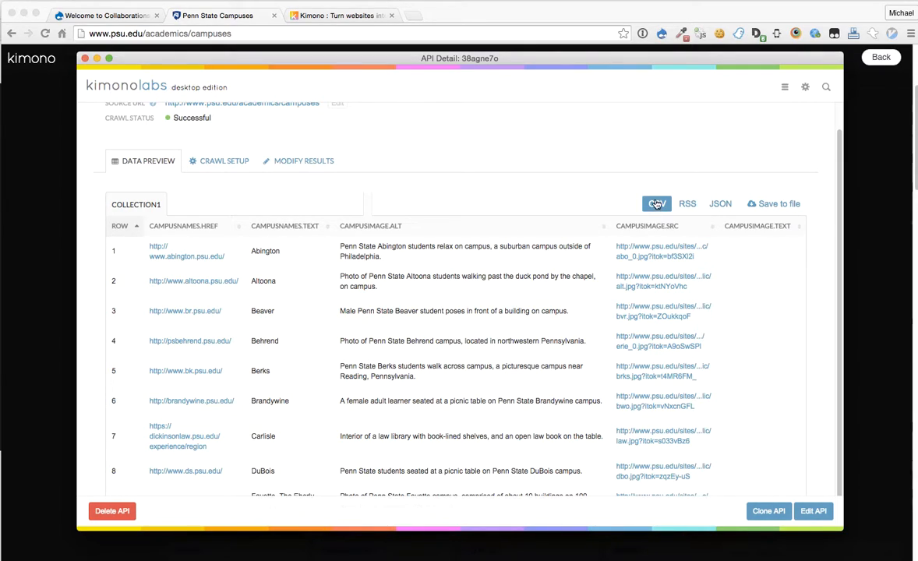
left_click(779, 203)
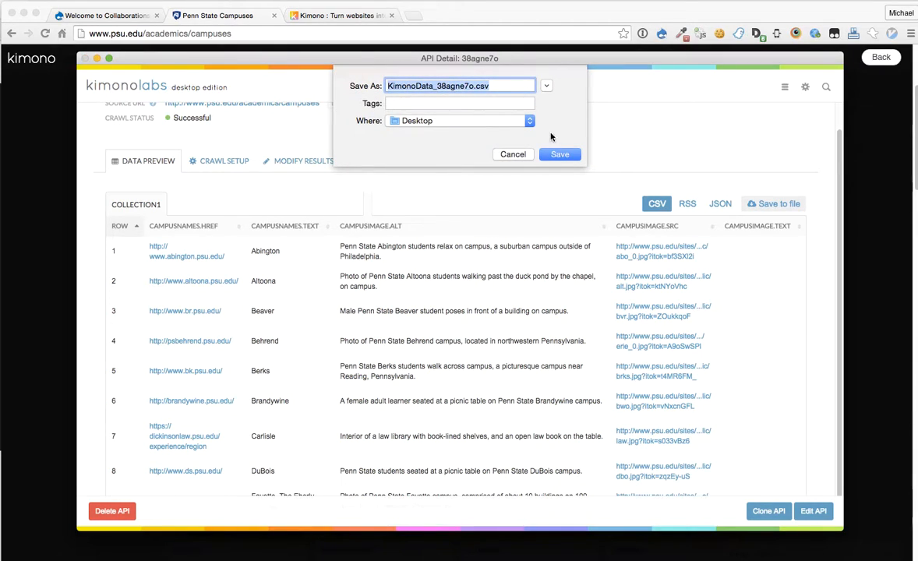
left_click(561, 155)
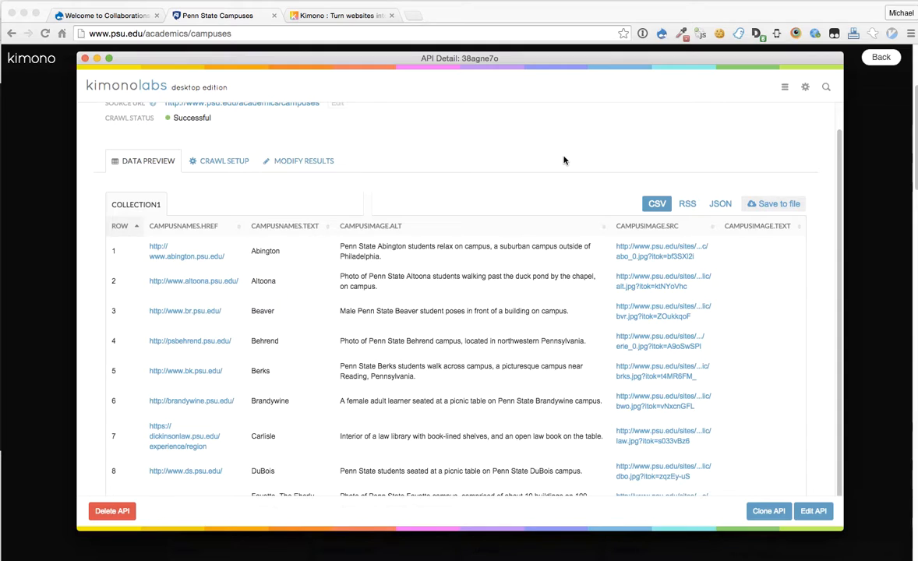
Step: Open KimonoData_38agne7o.csv in Excel, widen column A, then return to Chrome
left_click(888, 559)
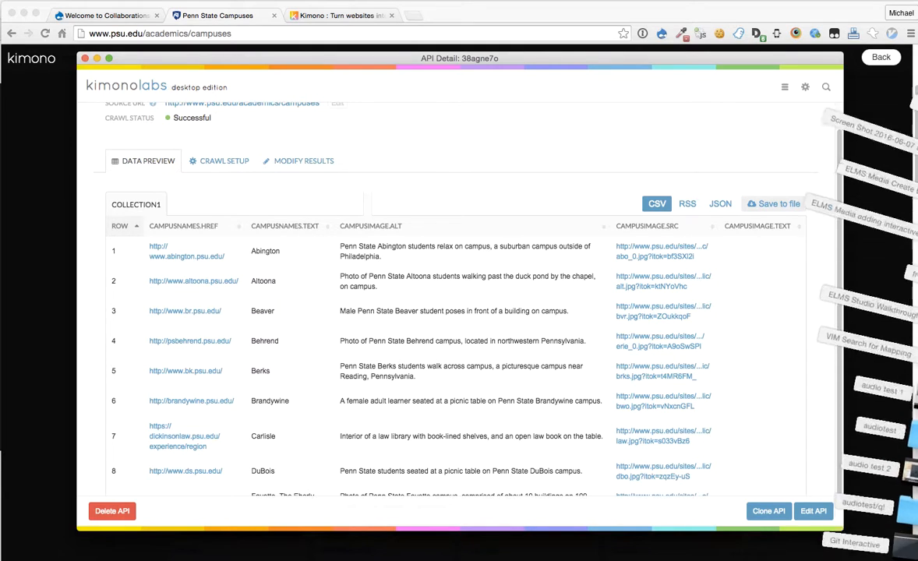
left_click(876, 558)
left_click_drag(99, 0, 528, 39)
left_click_drag(173, 114, 249, 115)
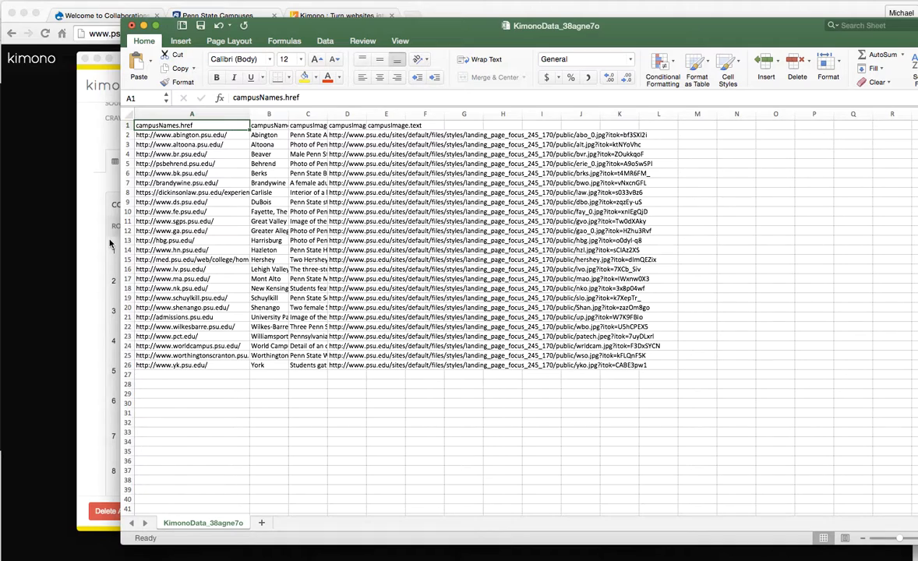
left_click(64, 303)
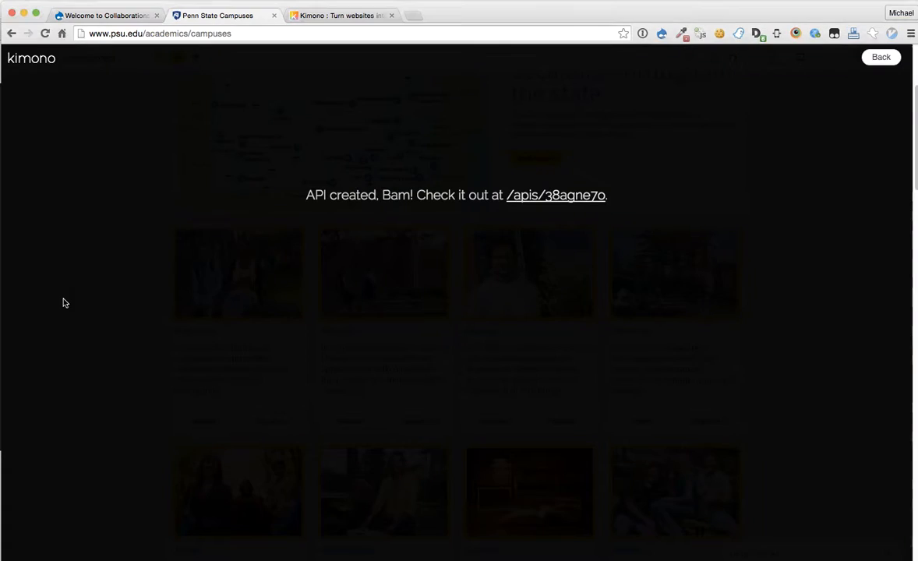
left_click(113, 15)
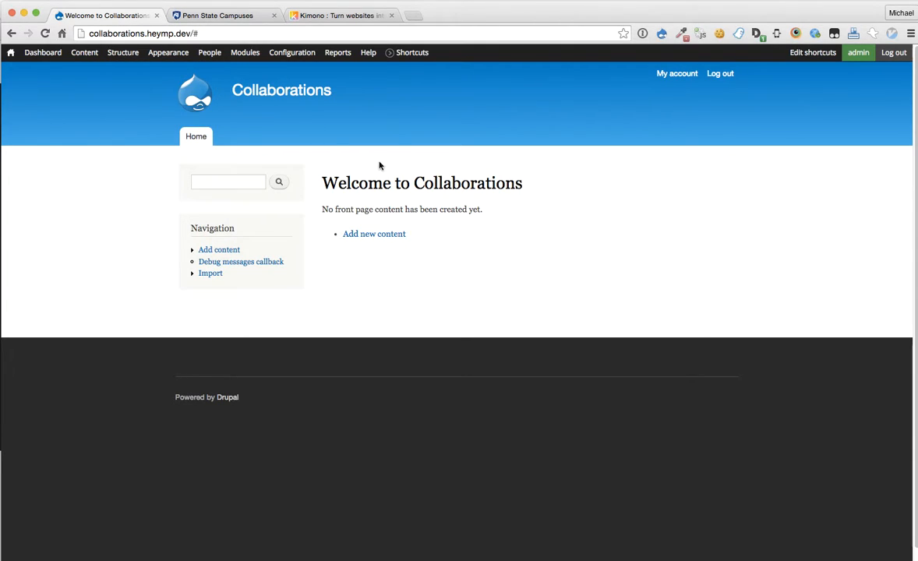
Step: Add a Feeds importer named 'PSU Campuses' and bring up its basic settings form
mouse_move(120, 52)
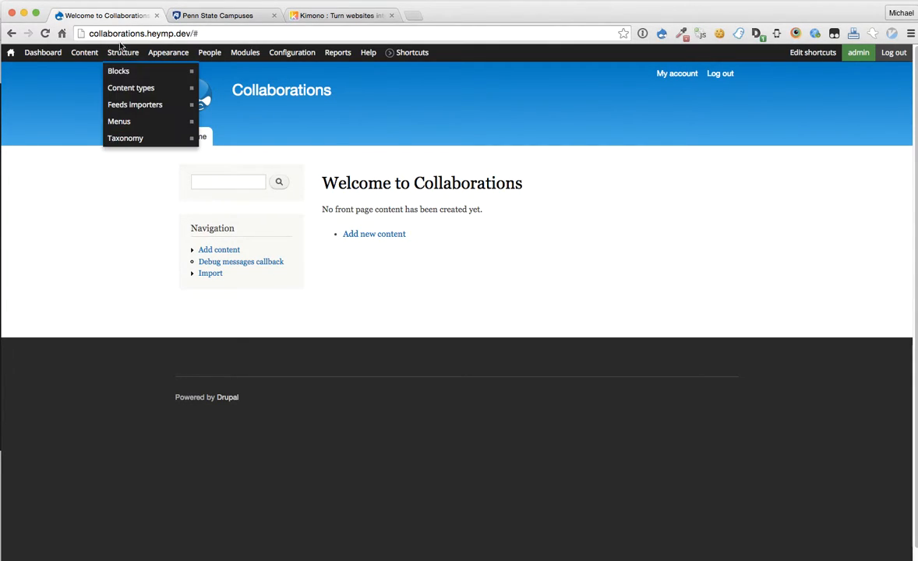
left_click(127, 107)
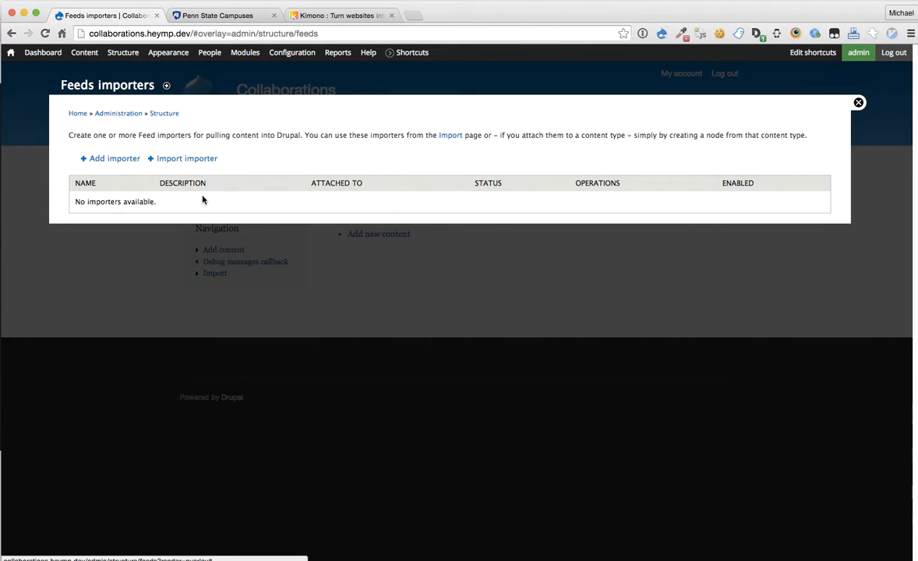
left_click(115, 159)
left_click(125, 145)
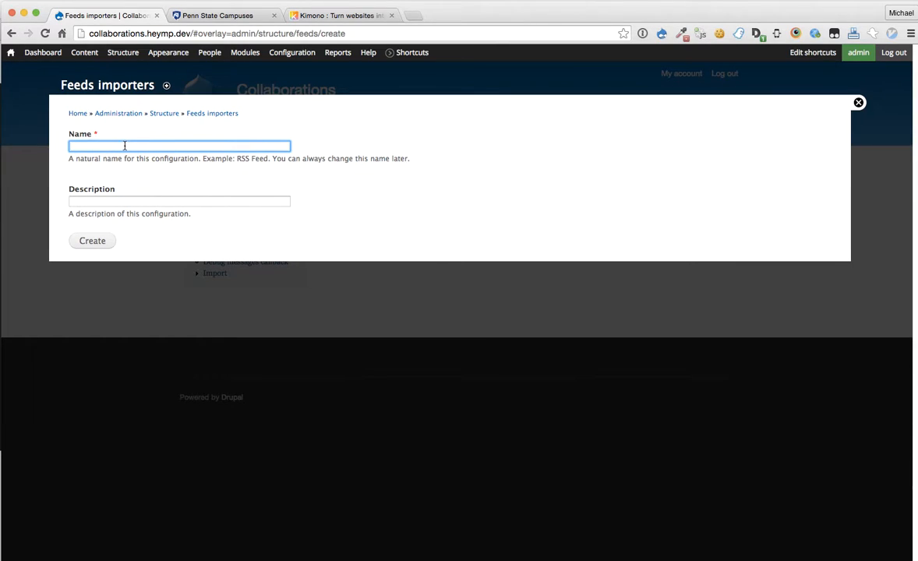
type("PS")
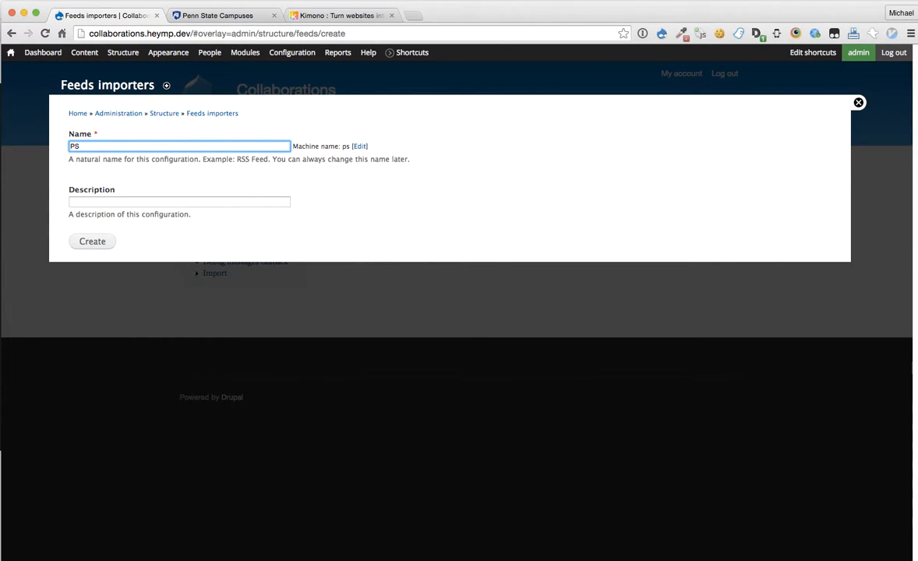
type("U Campuses")
left_click(88, 240)
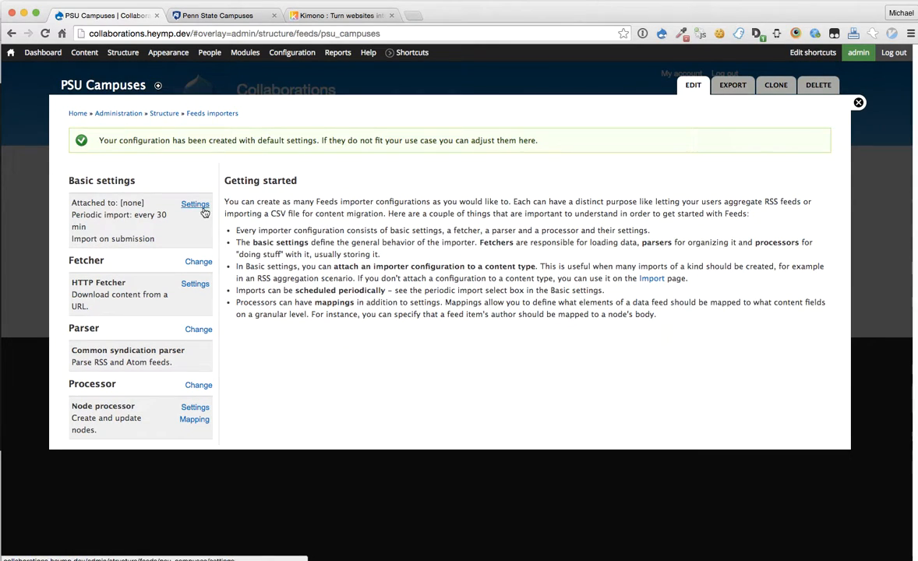
left_click(191, 201)
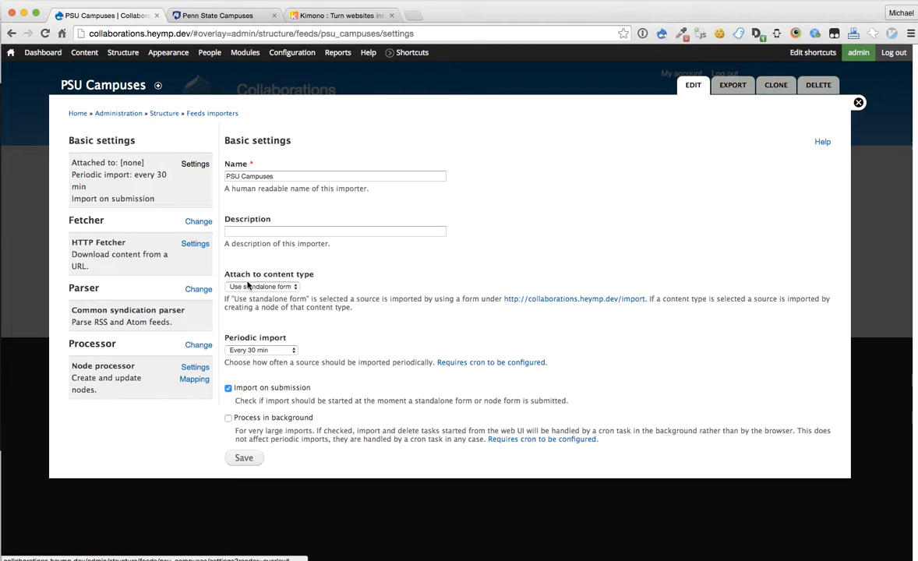
Step: Keep the standalone import form, turn periodic import off, and save the basic settings
left_click(247, 286)
left_click(329, 265)
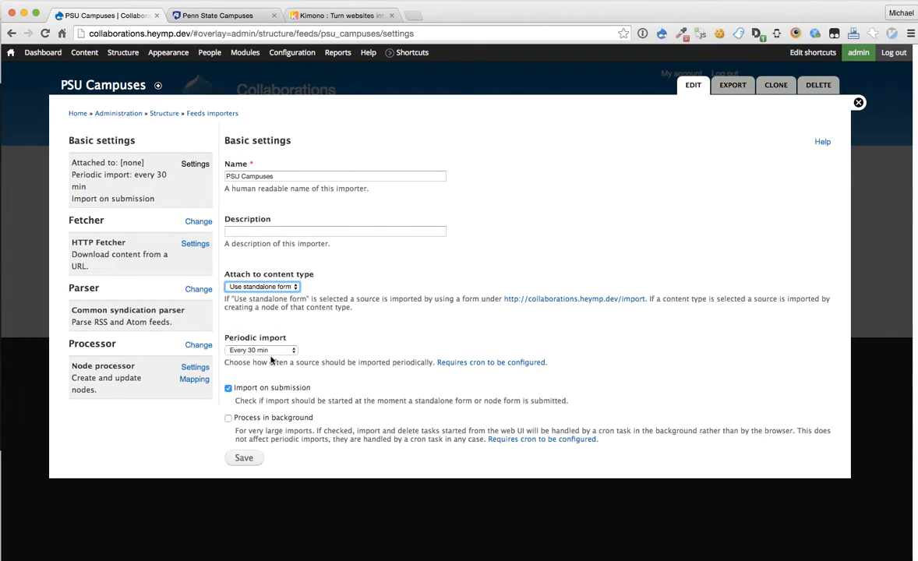
left_click(264, 350)
left_click(237, 320)
left_click(248, 458)
Step: Use File upload as the fetcher, replacing 'private' in its upload directory with public
left_click(199, 247)
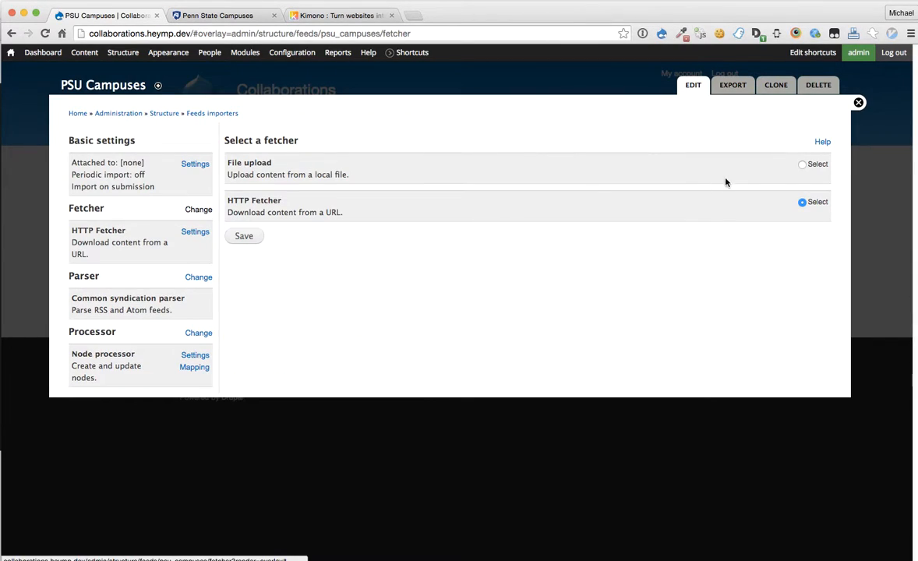
left_click(807, 163)
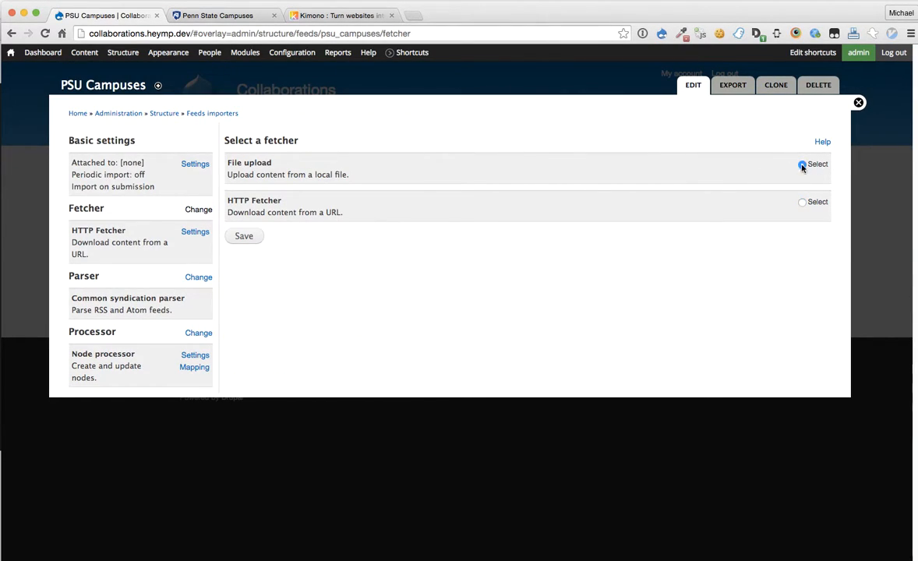
left_click(195, 232)
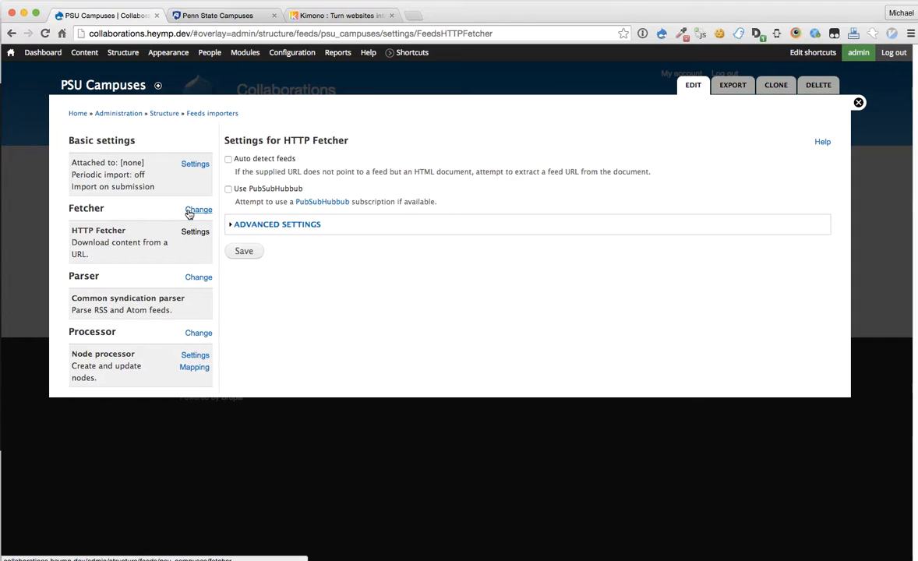
left_click(197, 210)
left_click(802, 164)
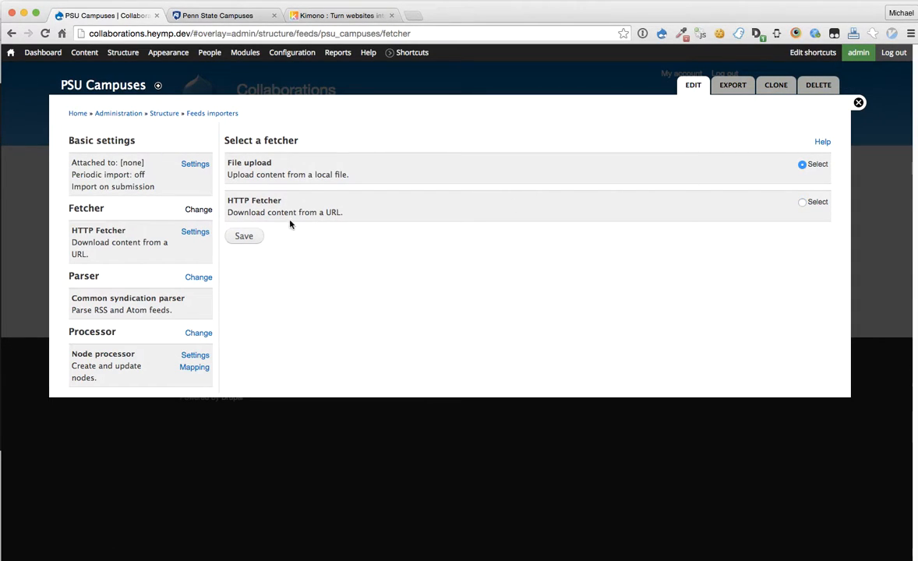
left_click(237, 237)
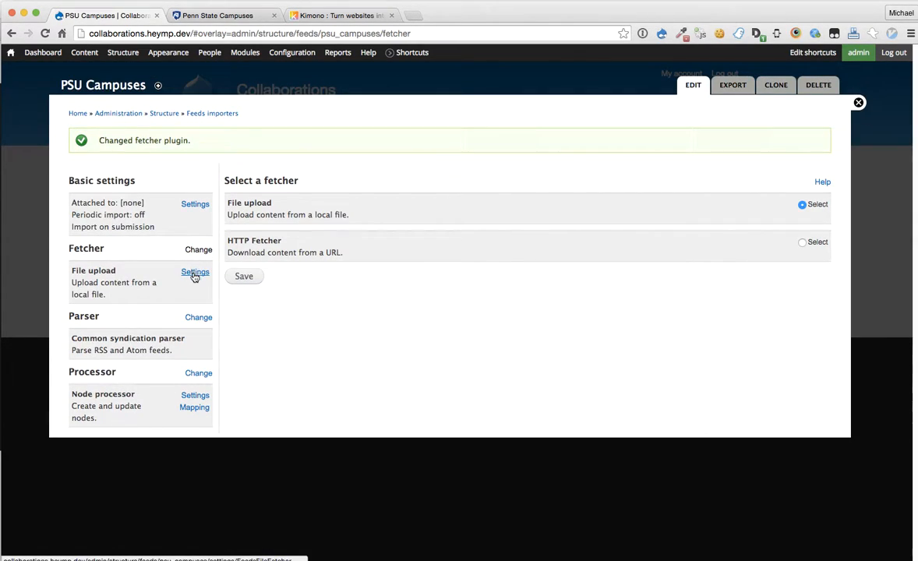
left_click(194, 273)
double_click(237, 268)
type("public://feeds")
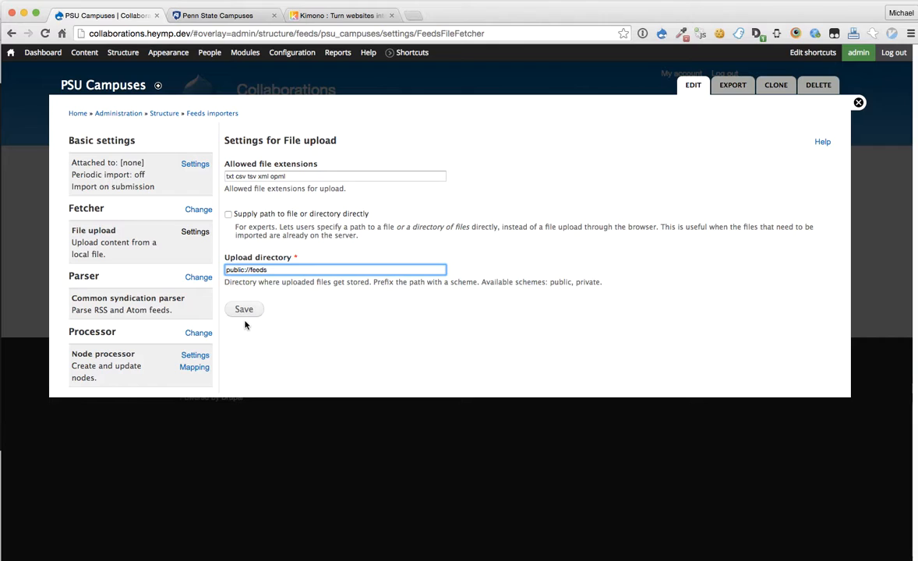
left_click(244, 309)
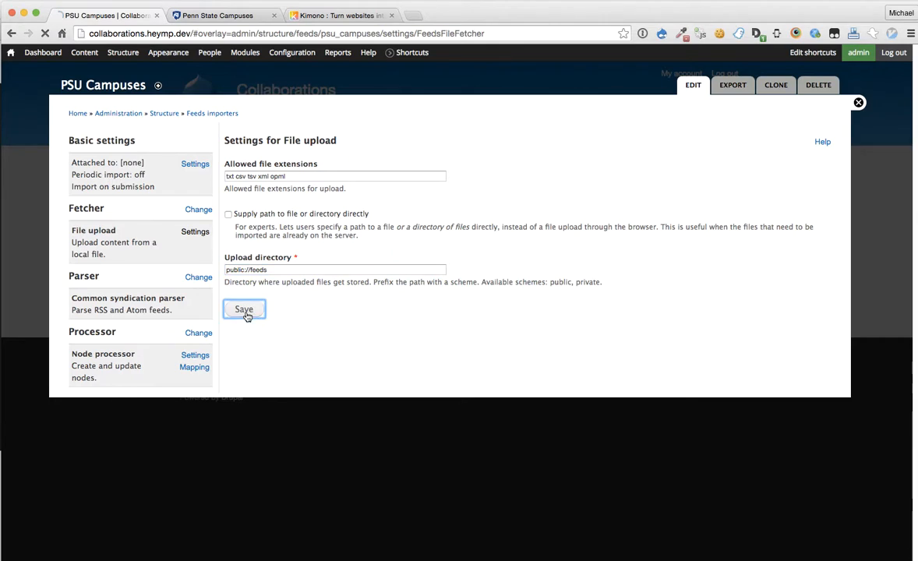
Step: Switch the importer's parser to the CSV parser
left_click(199, 319)
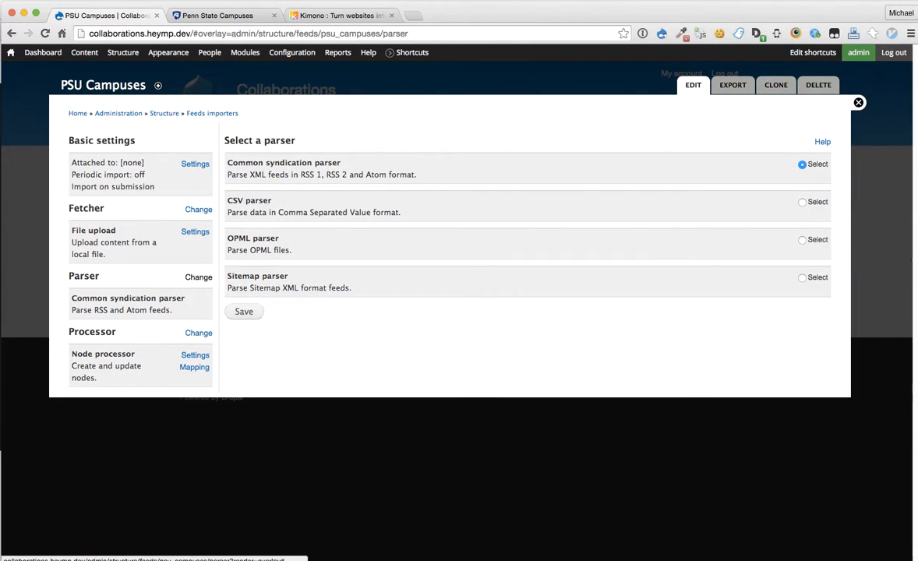
left_click(806, 201)
left_click(255, 314)
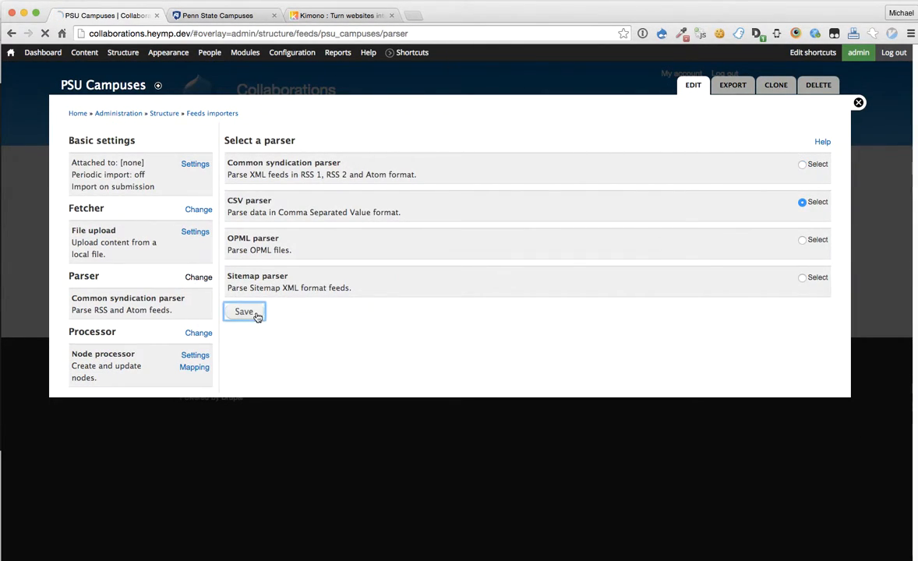
left_click(194, 343)
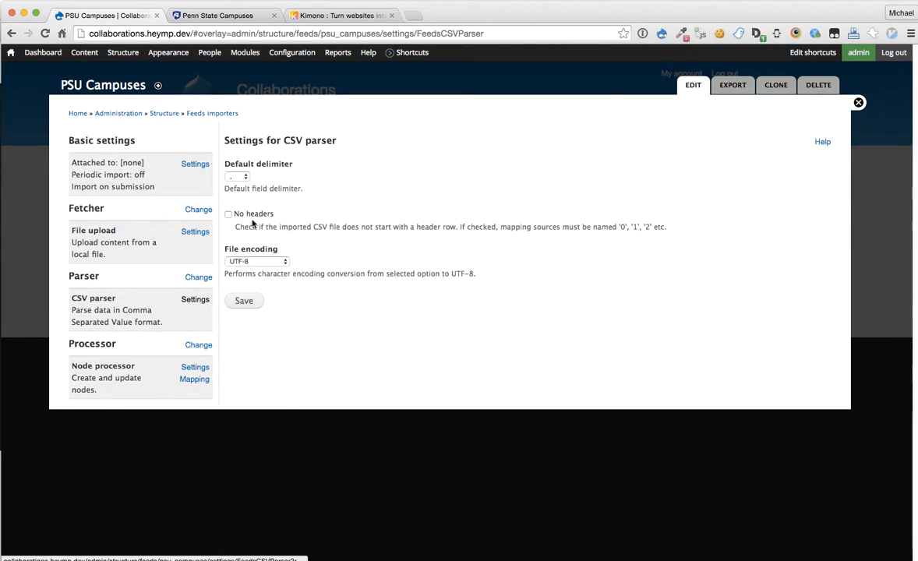
Step: Use the Taxonomy term processor importing into the Penn State Campuses vocabulary
left_click(202, 346)
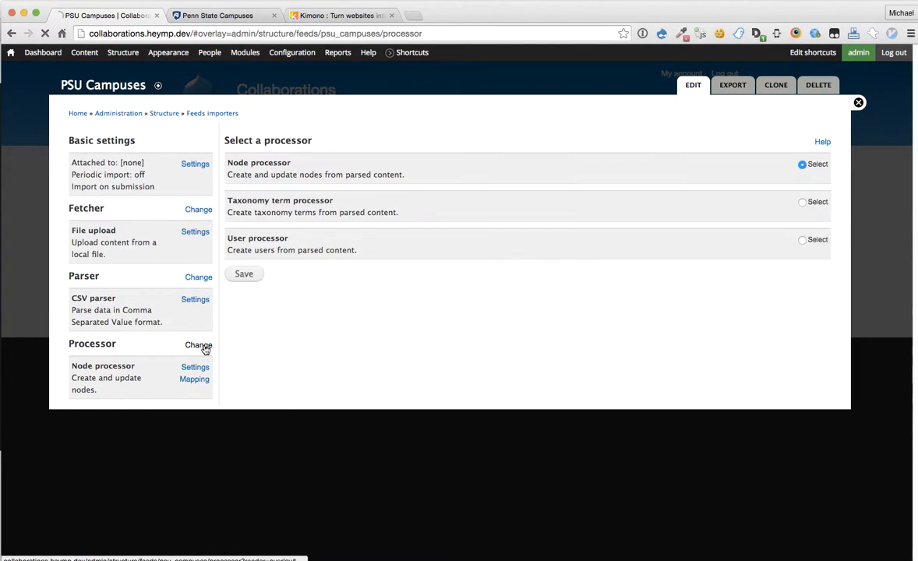
left_click(803, 203)
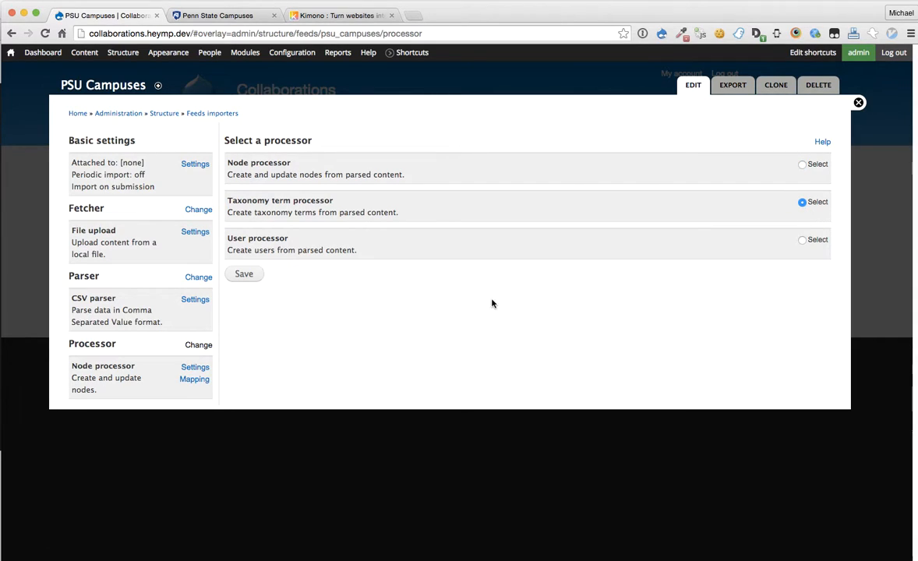
left_click(241, 274)
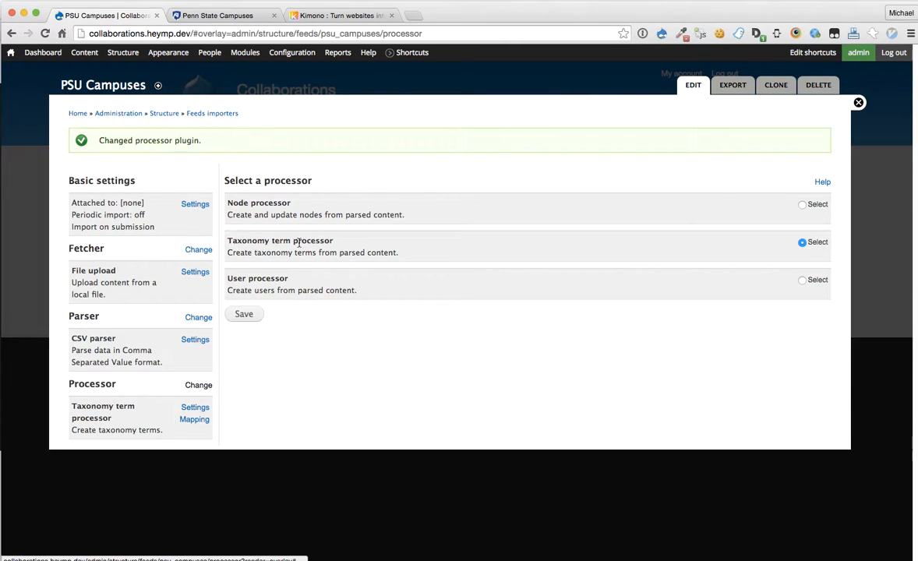
left_click(195, 408)
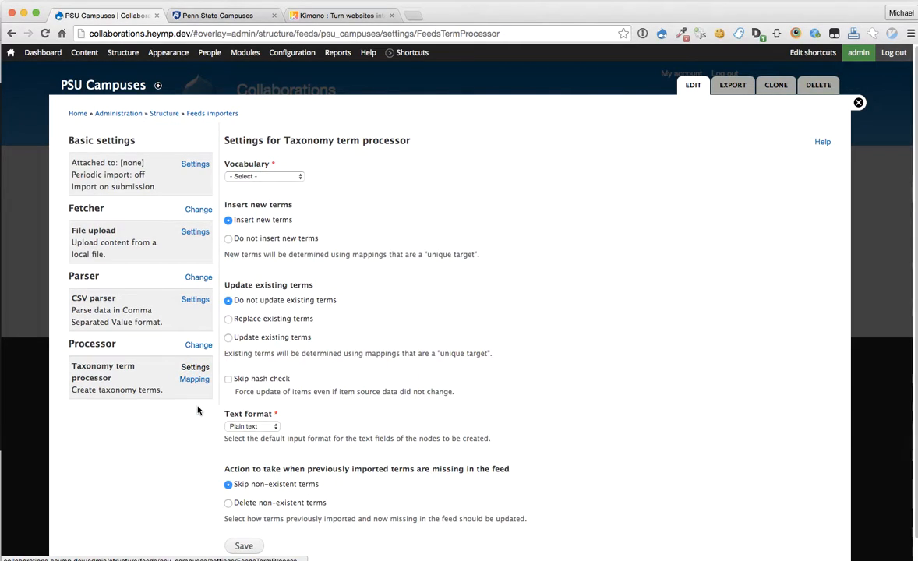
left_click(246, 177)
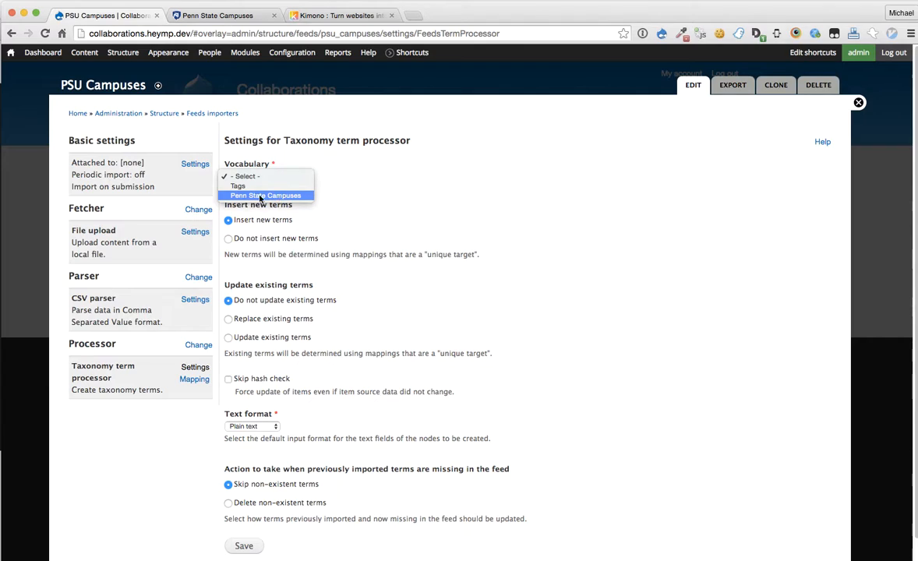
left_click(307, 199)
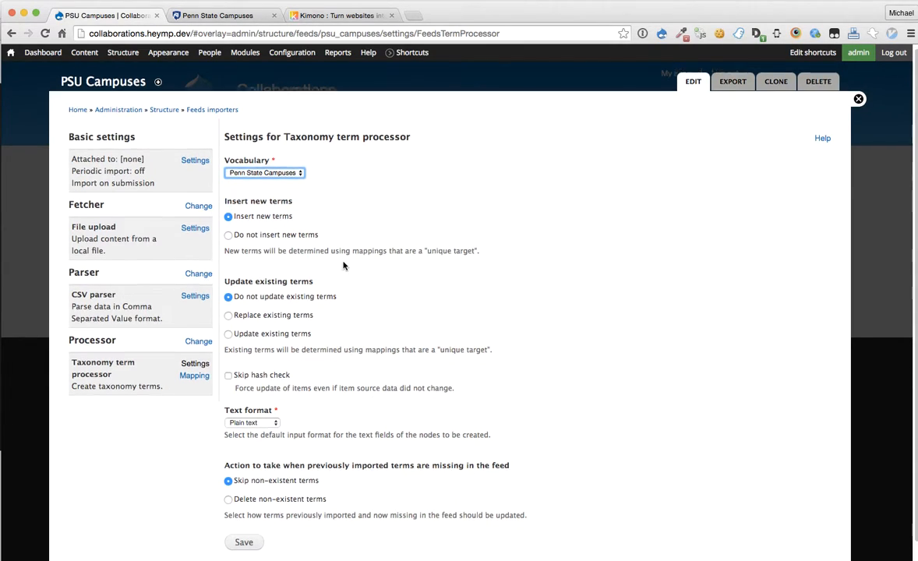
scroll(344, 265, "down", 2)
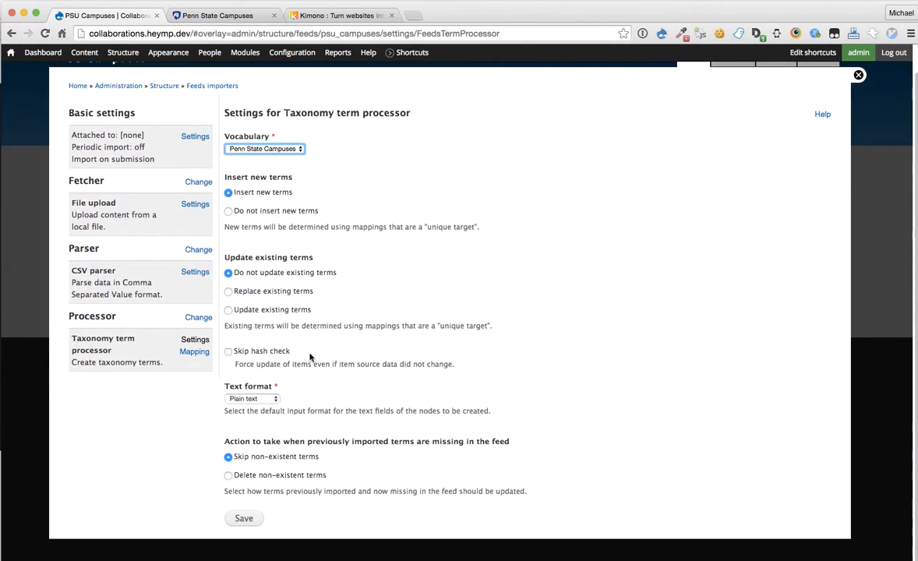
left_click(247, 518)
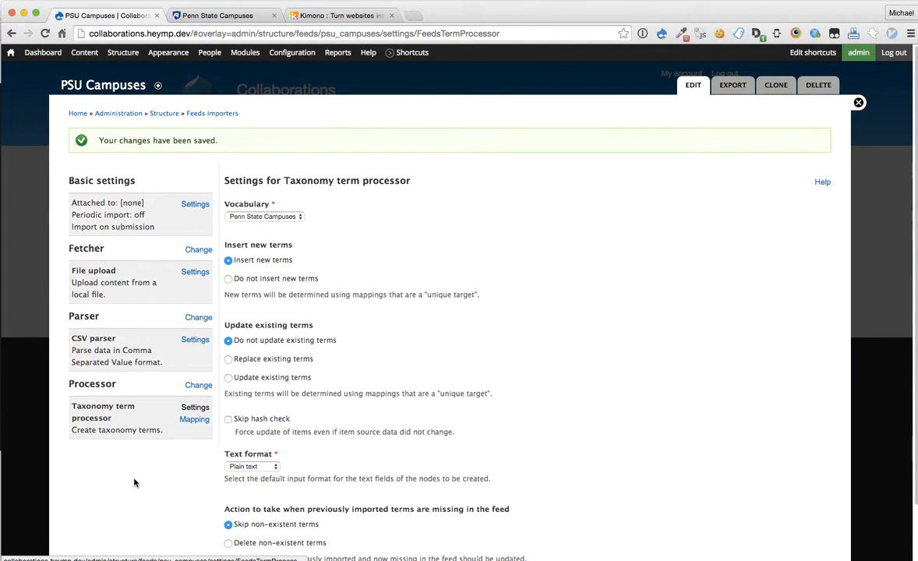
left_click(194, 420)
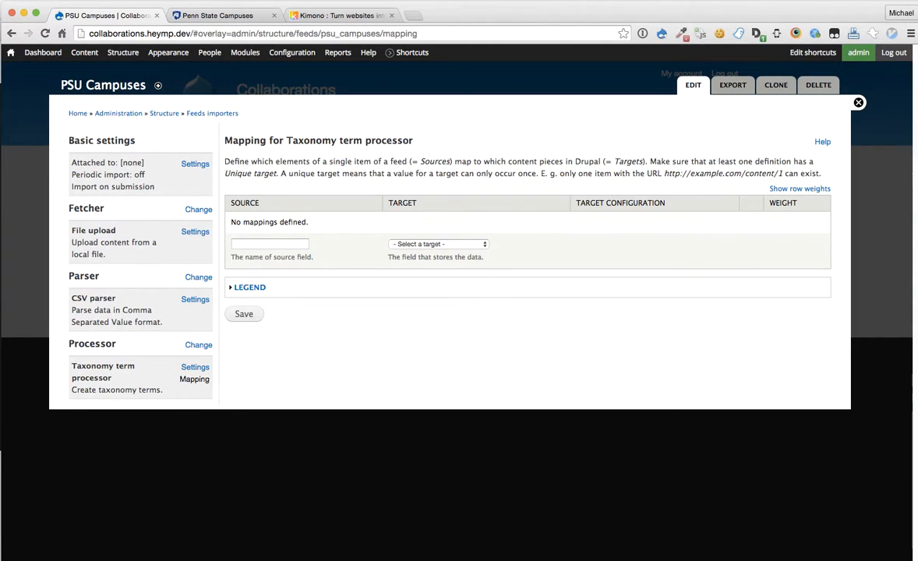
Step: Map source campusNames.href, copied from the spreadsheet, to the Url (field_url) target
key("super+Tab")
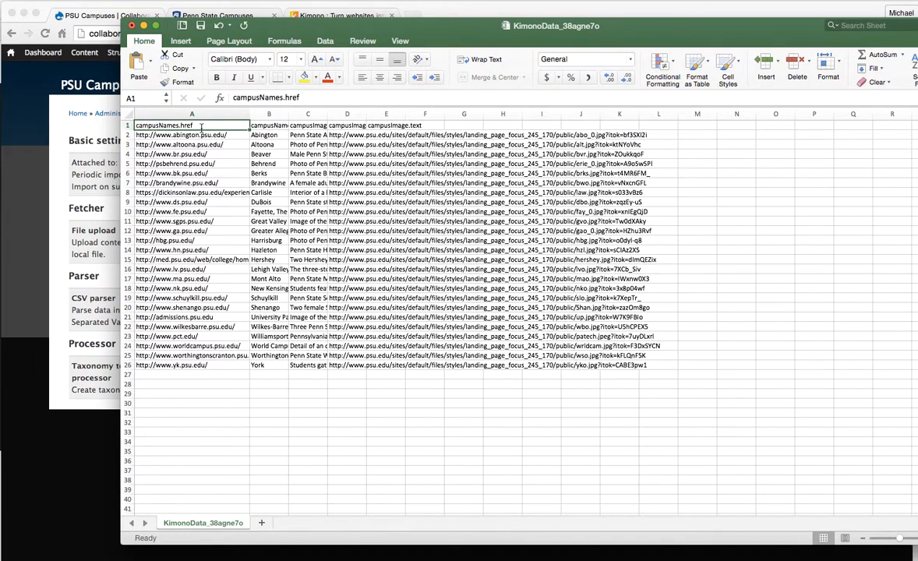
double_click(271, 99)
key("ctrl+c")
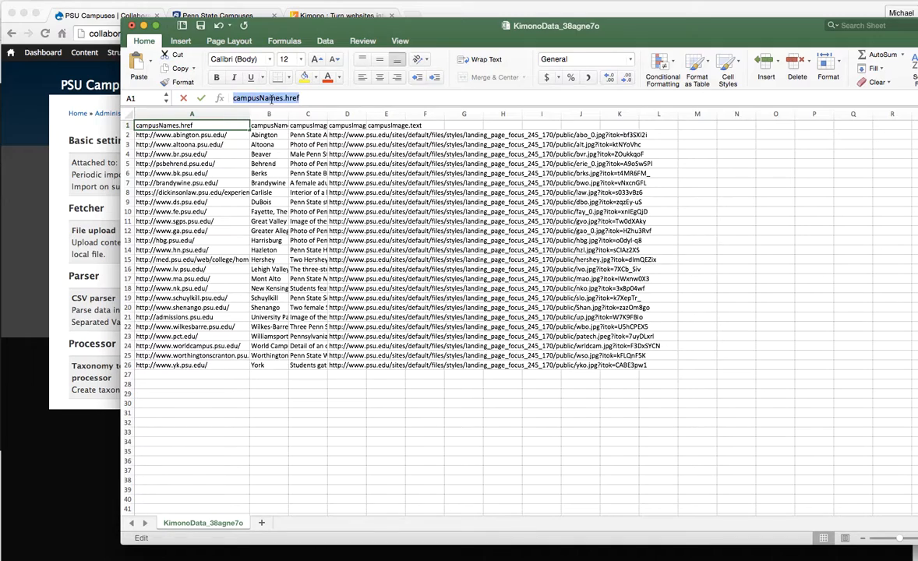
left_click(88, 184)
left_click(289, 243)
key("ctrl+v")
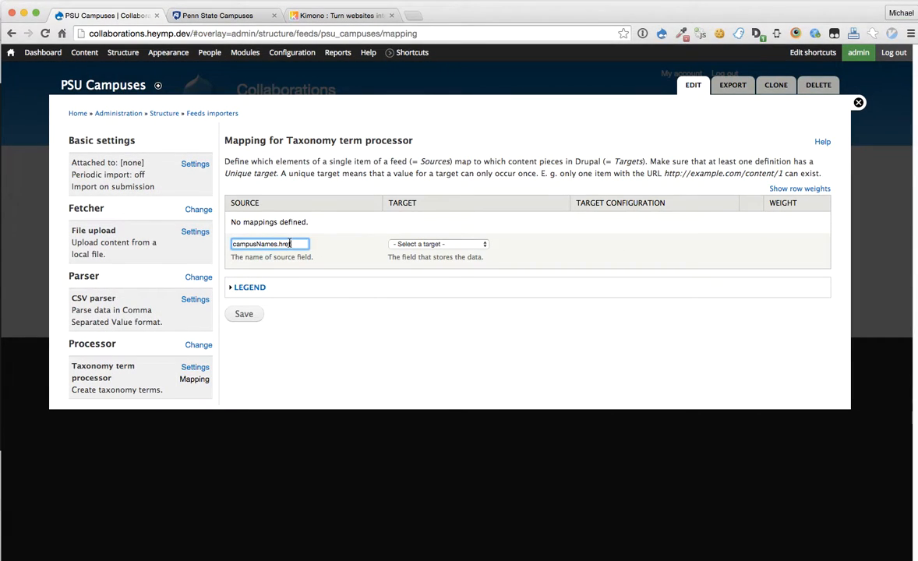
left_click(440, 244)
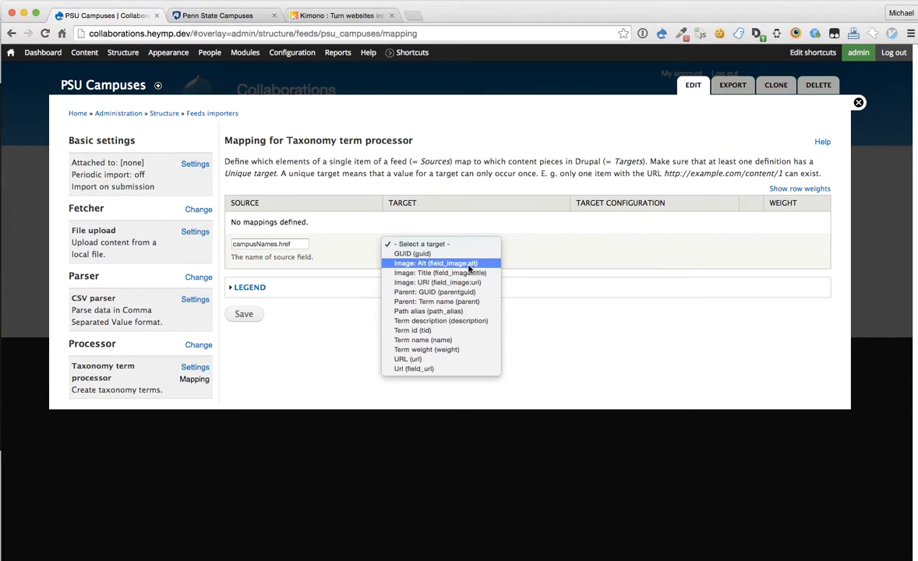
left_click(448, 374)
left_click(243, 313)
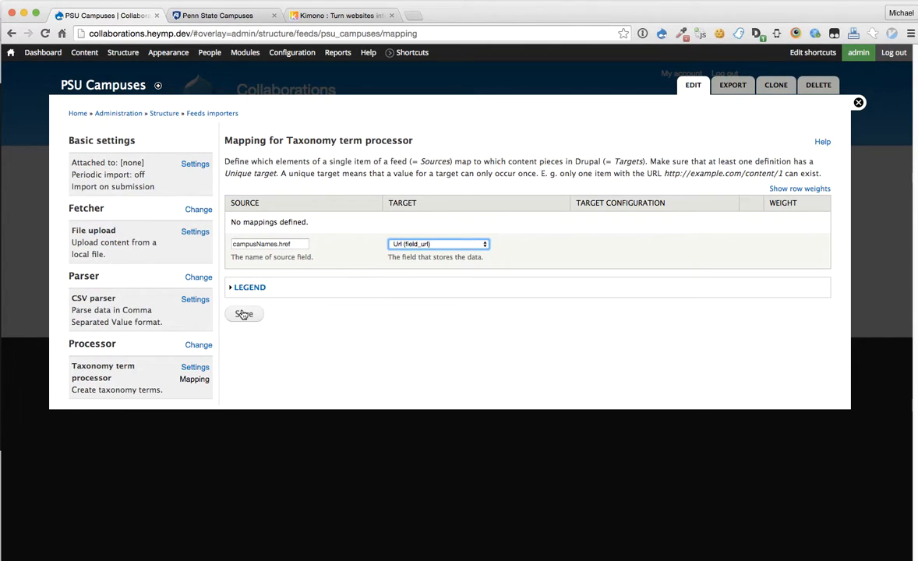
Step: Map source campusNames.text, copied from the spreadsheet, to Term name (name)
key("super+Tab")
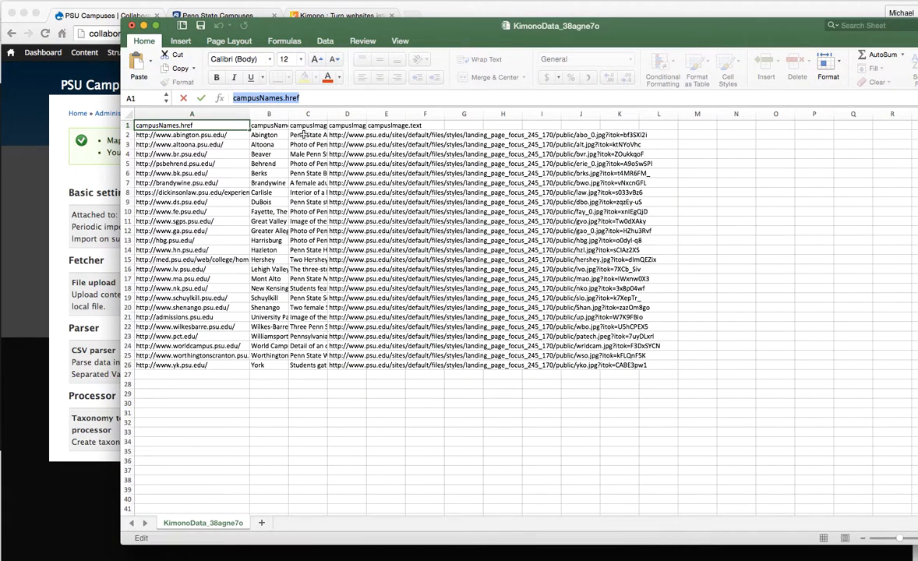
left_click_drag(296, 114, 381, 114)
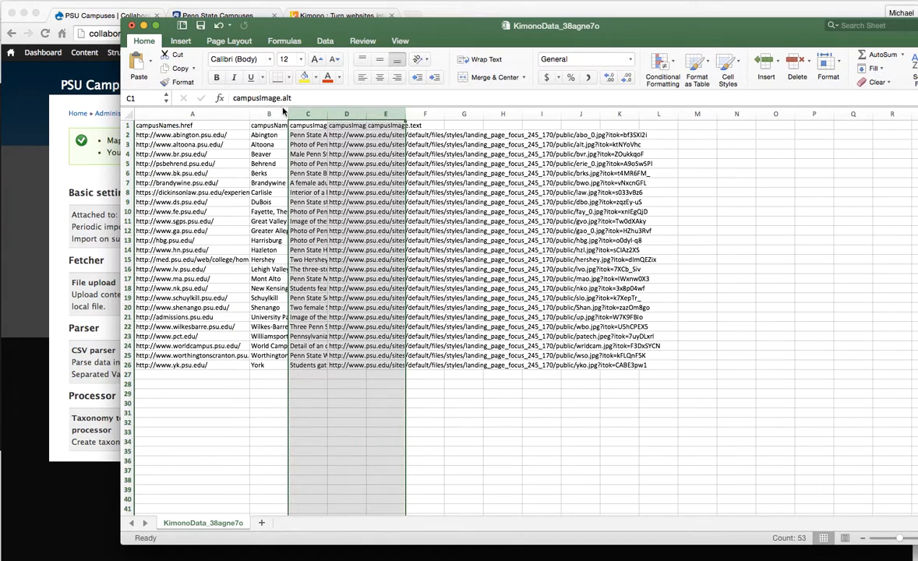
left_click_drag(285, 112, 414, 114)
left_click(297, 173)
left_click(308, 126)
double_click(280, 97)
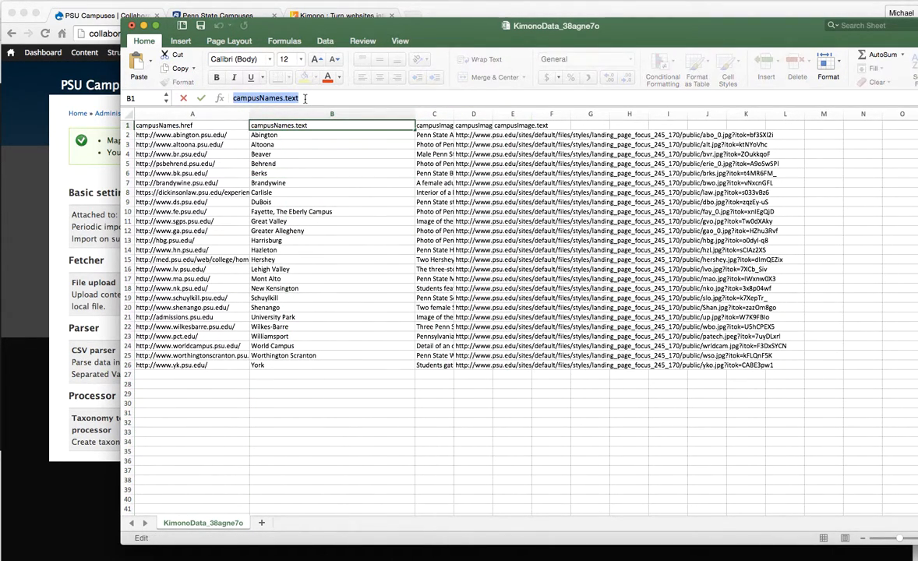
key("super+c")
left_click(108, 309)
key("super+v")
left_click(440, 297)
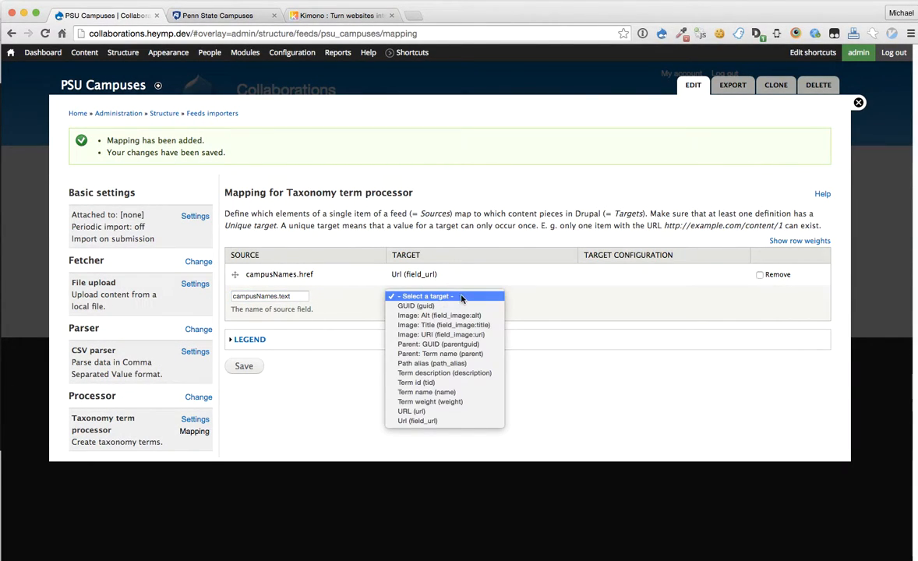
left_click(464, 392)
left_click(240, 365)
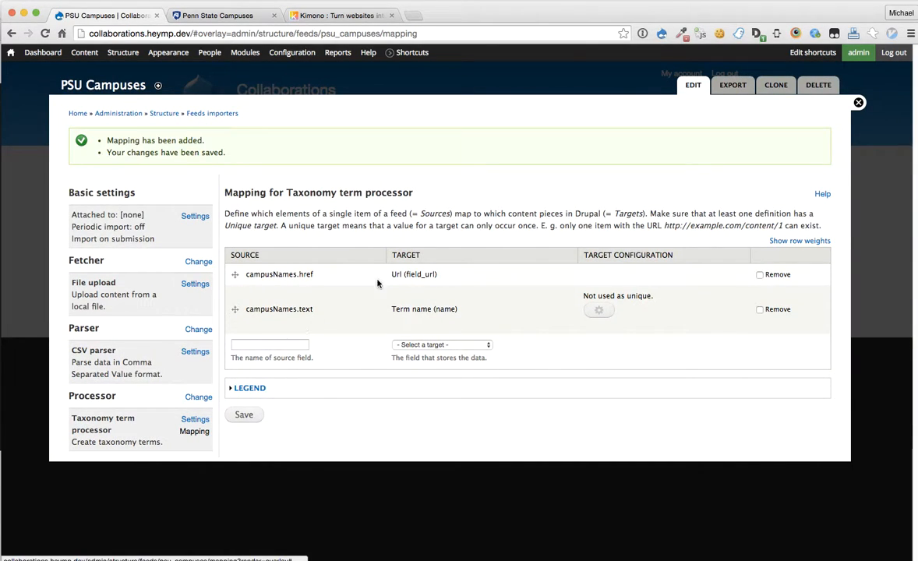
Step: Map source campusImage.alt to the image Alt field and save the mapping
key("super+Tab")
left_click_drag(445, 114, 514, 114)
left_click_drag(455, 114, 571, 114)
left_click(452, 191)
left_click(451, 125)
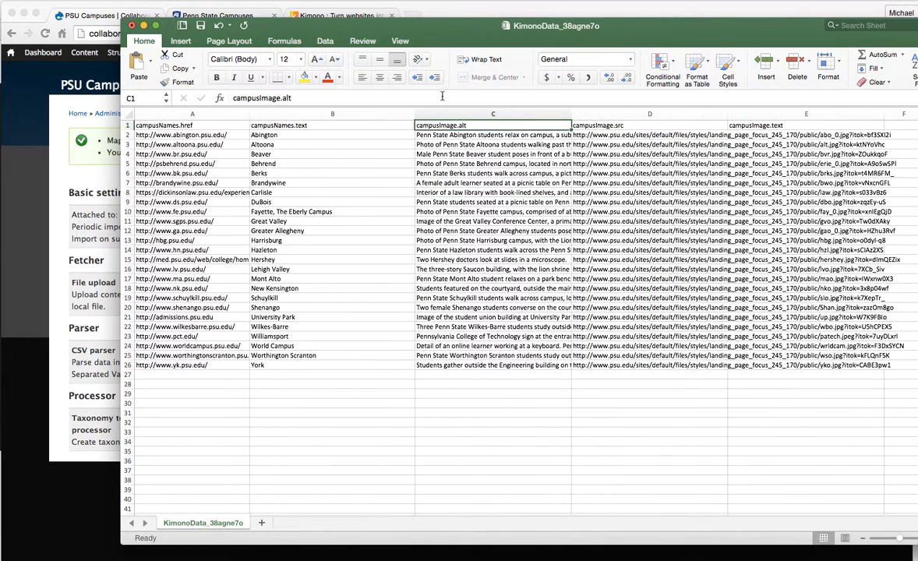
left_click(107, 303)
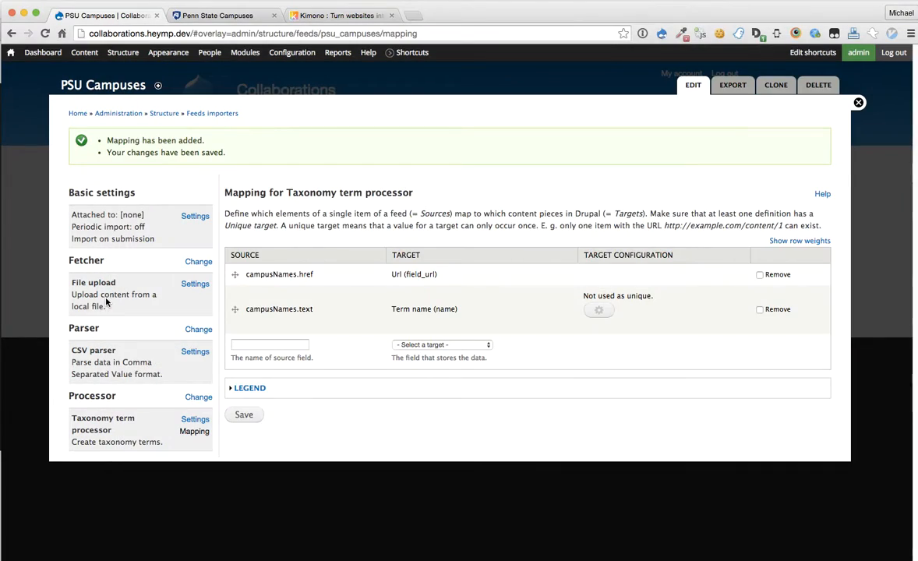
left_click(291, 342)
left_click(437, 345)
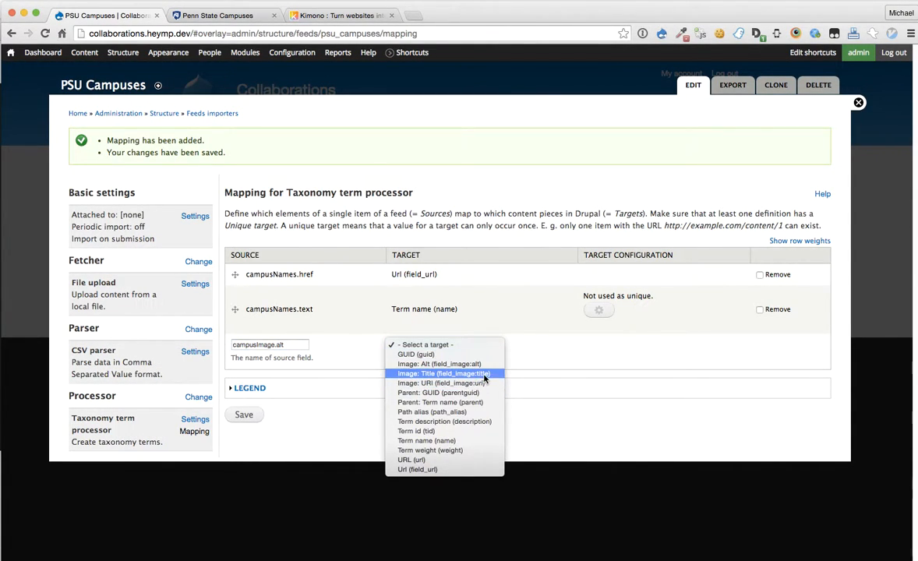
left_click(481, 366)
left_click(244, 415)
Step: Map source campusImage.src to the image URI field, then return to the Feeds importers list
key("super+Tab")
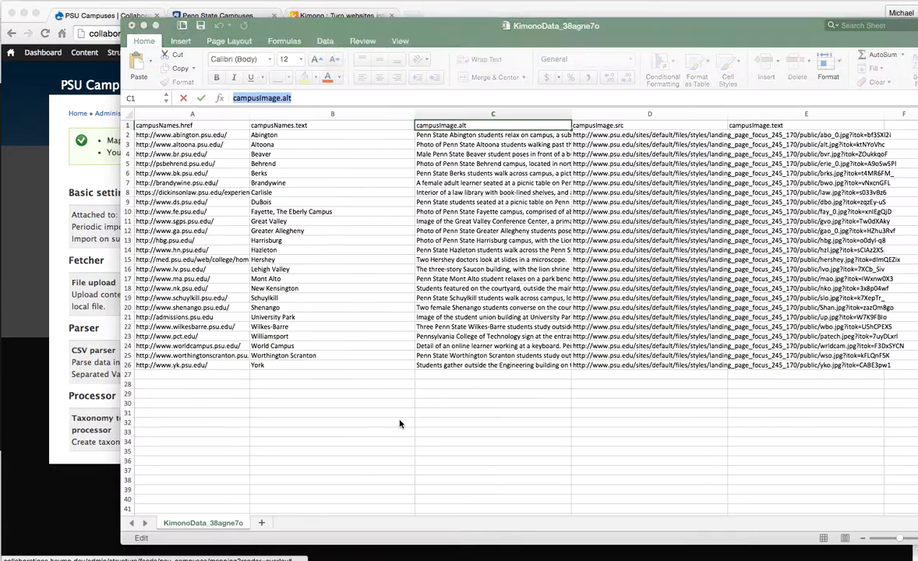
left_click(612, 125)
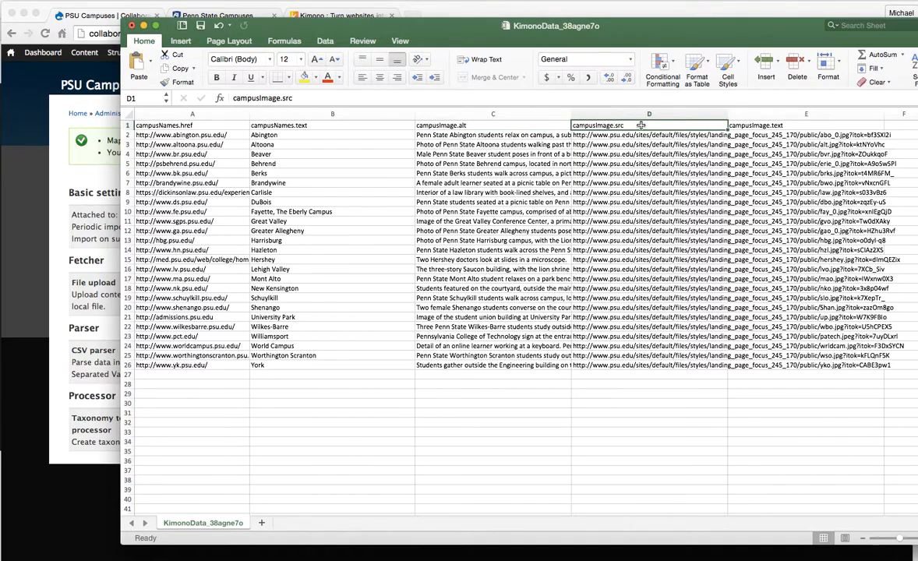
triple_click(492, 96)
key("super+c")
key("super+Tab")
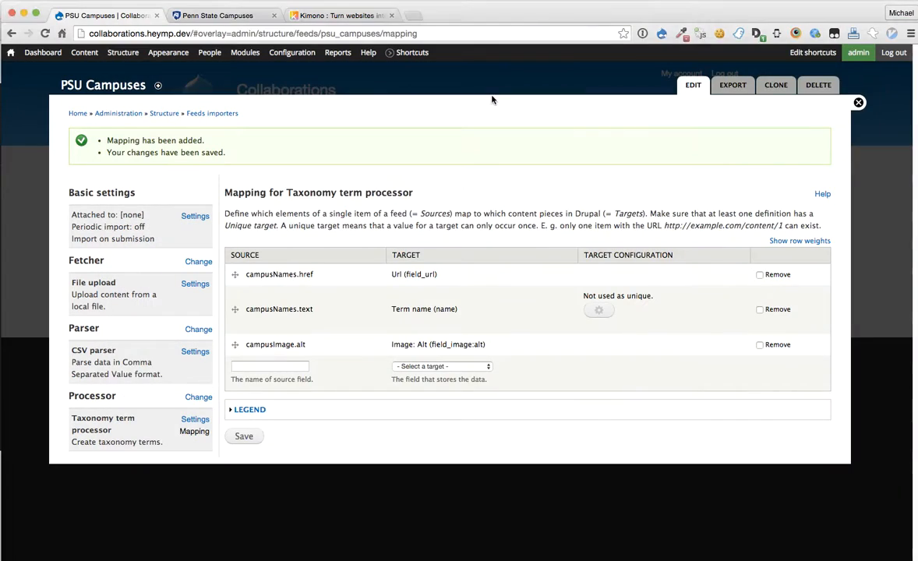
left_click(288, 366)
key("super+v")
left_click(450, 368)
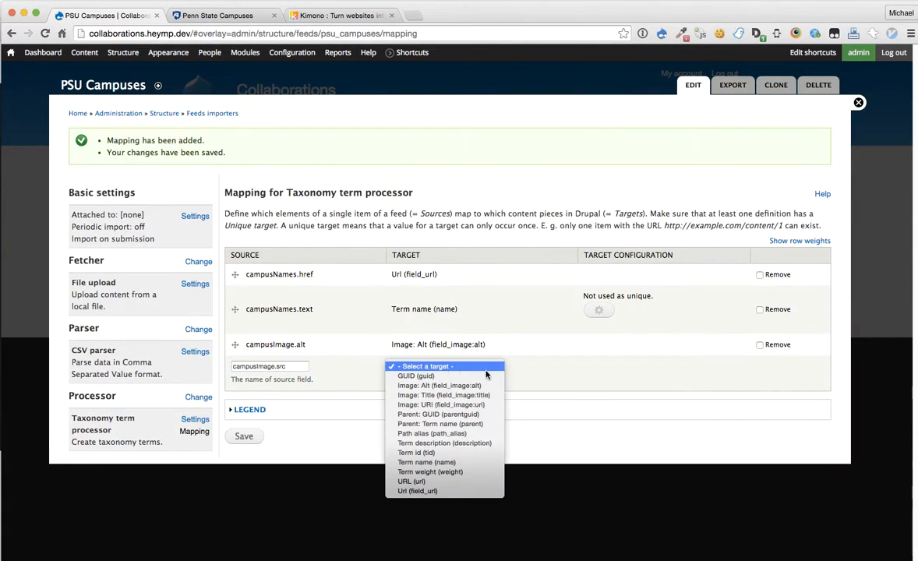
left_click(436, 408)
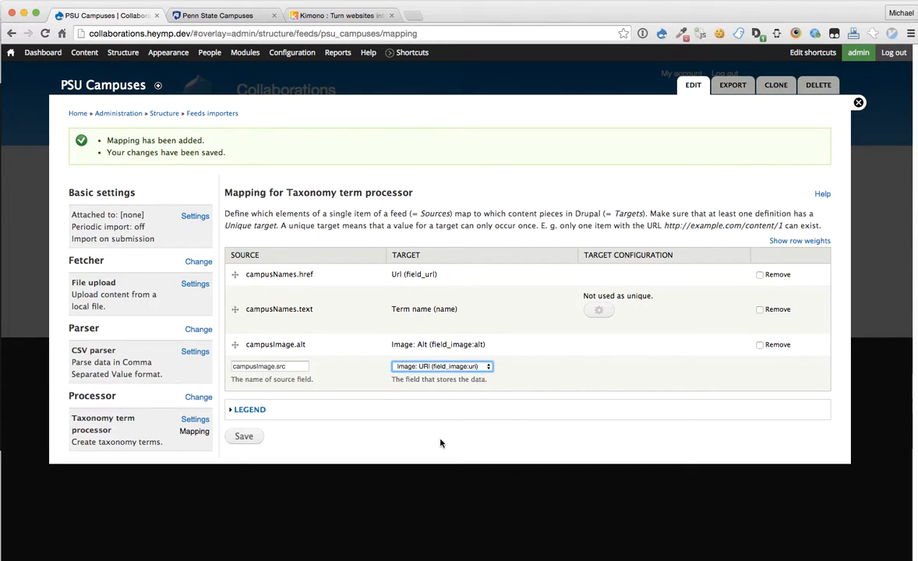
key("super+Tab")
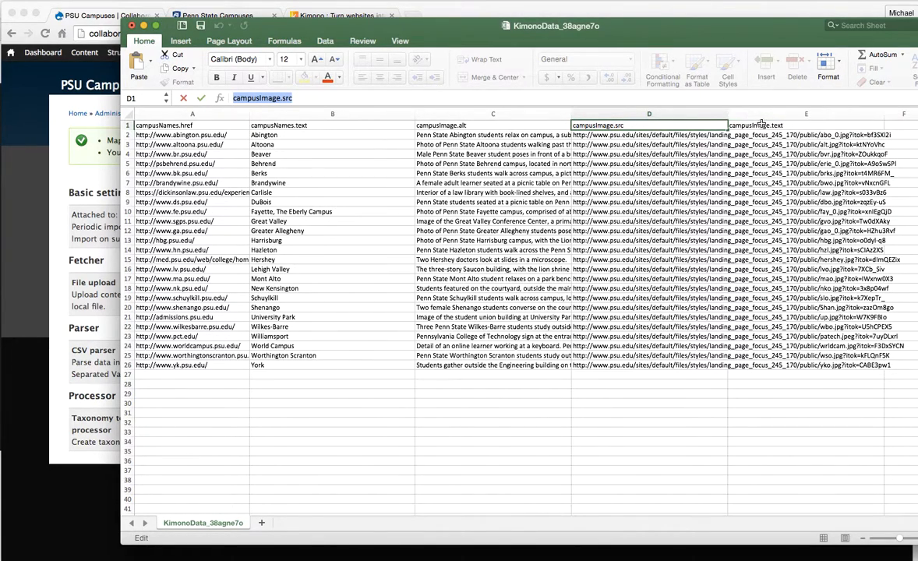
key("Tab")
key("super+Tab")
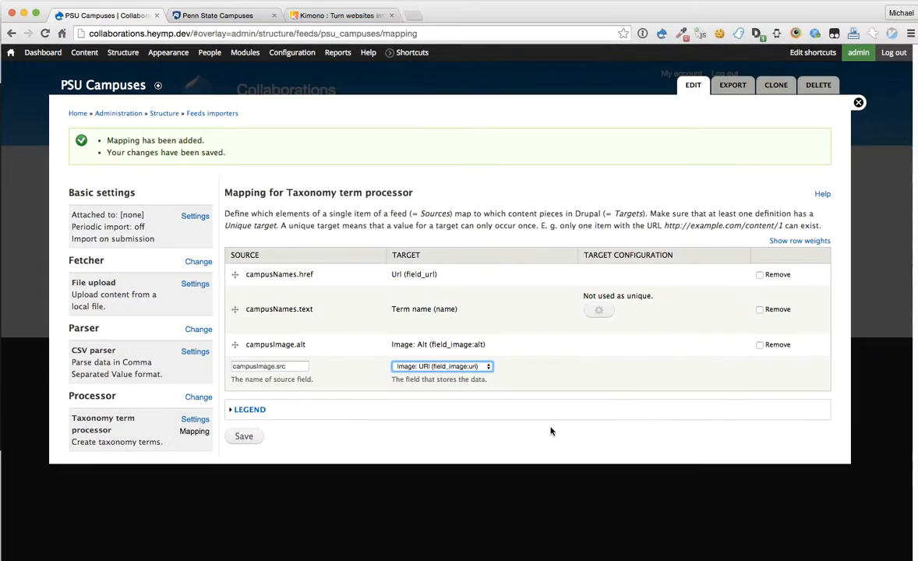
left_click(242, 434)
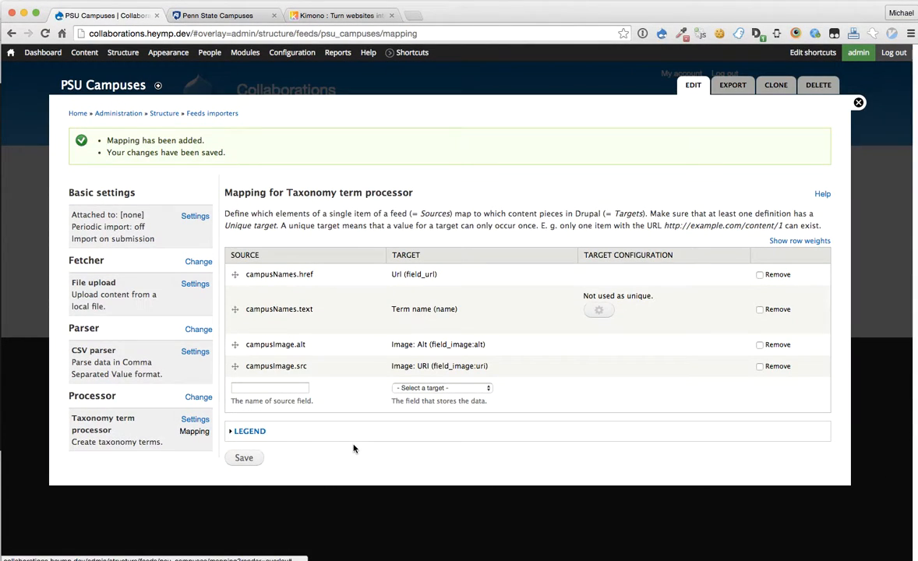
left_click(220, 113)
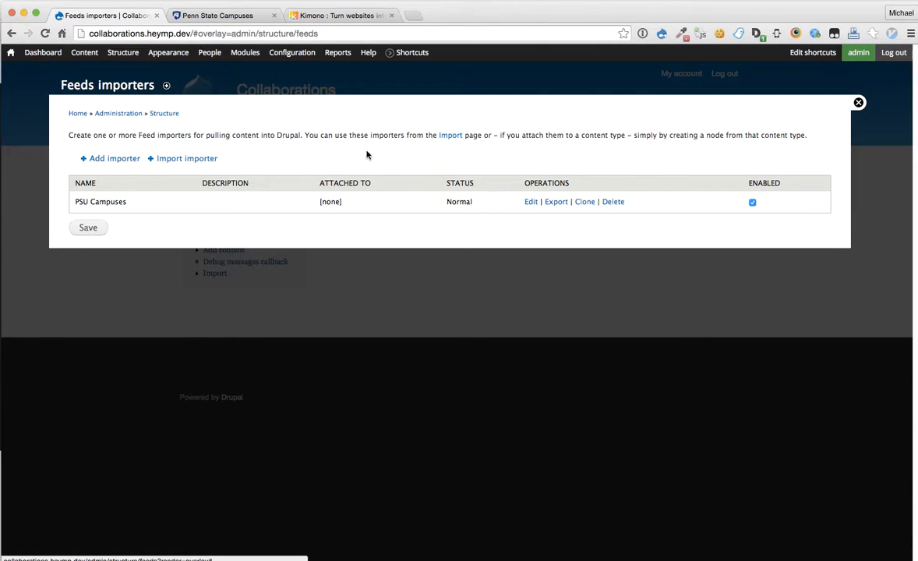
Step: Import KimonoData_38agne7o.csv through the PSU Campuses import form, creating 25 terms
left_click(451, 135)
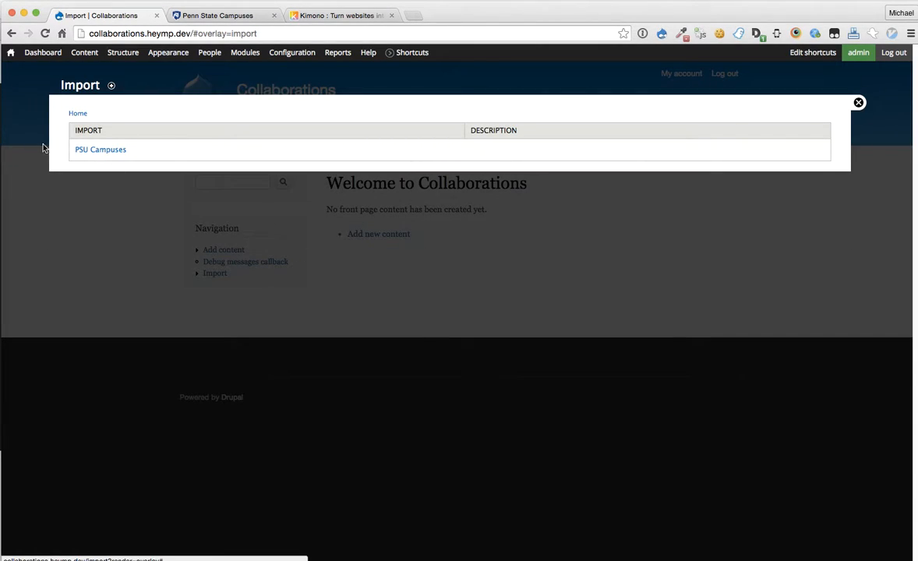
left_click(99, 151)
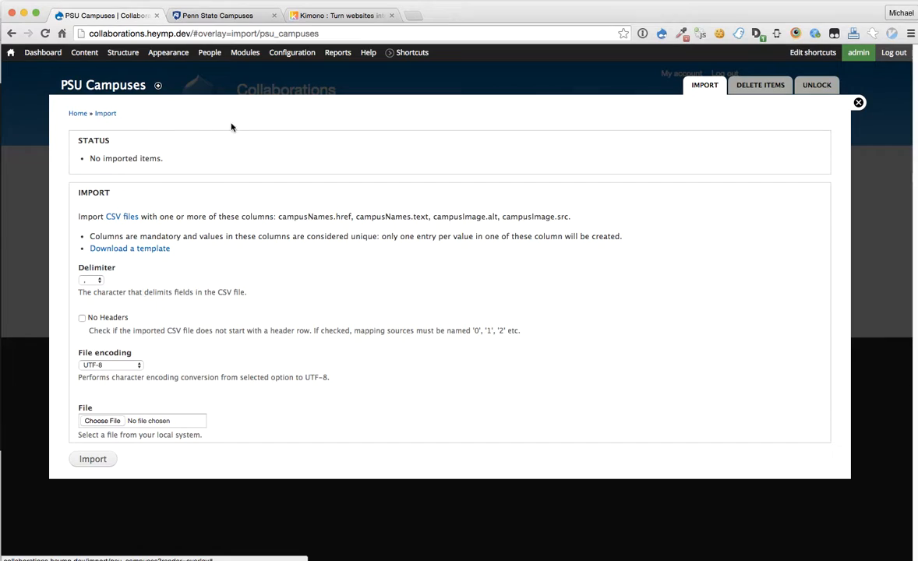
left_click(892, 558)
left_click_drag(893, 536, 113, 421)
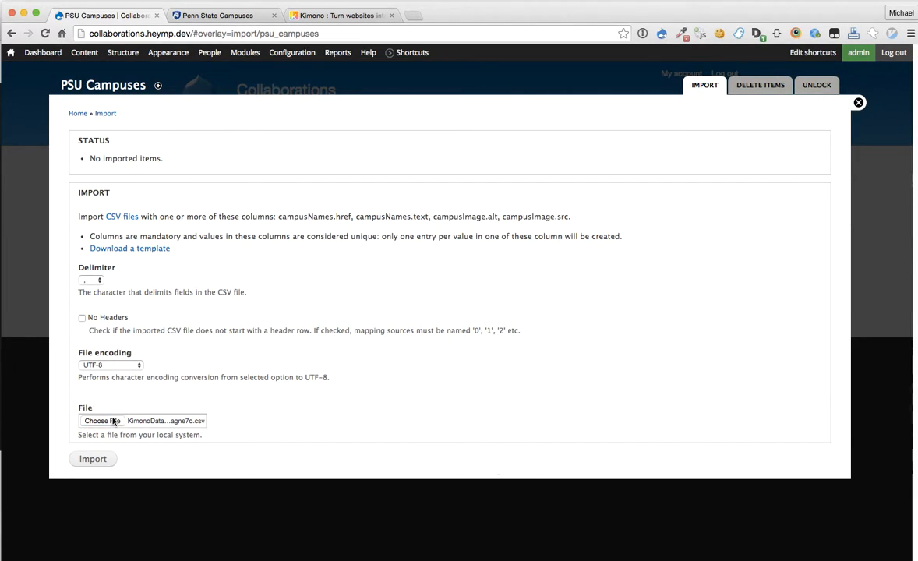
left_click(92, 460)
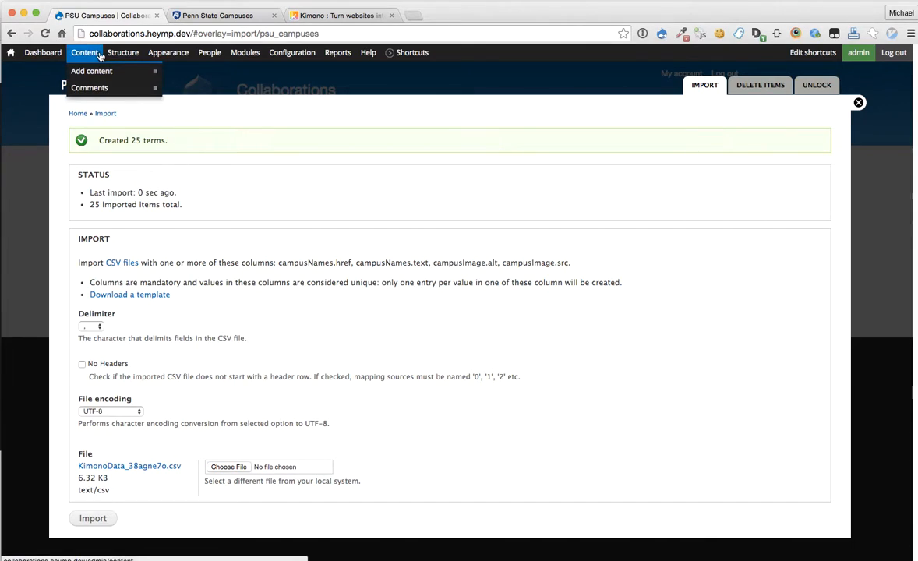
Step: List the imported terms of the Penn State Campuses vocabulary under Structure > Taxonomy
mouse_move(123, 53)
mouse_move(135, 141)
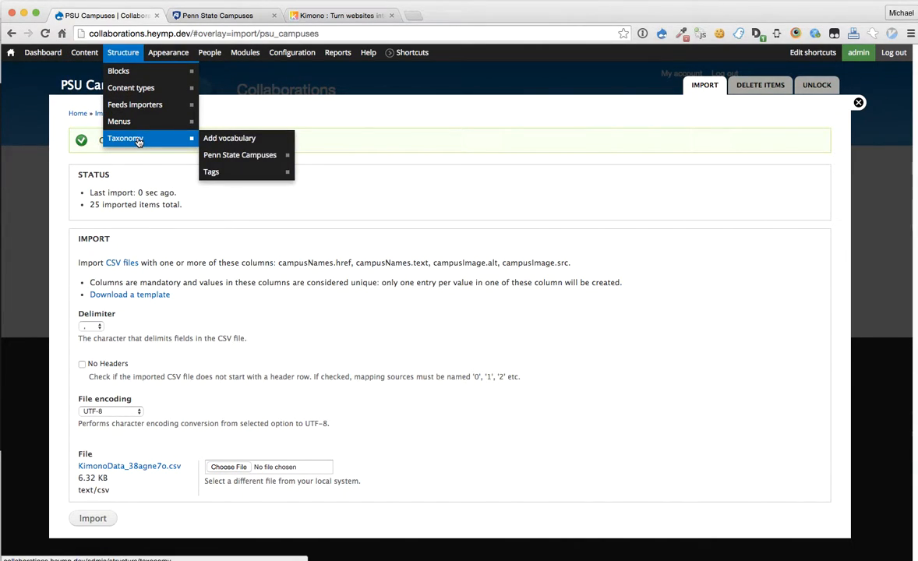
left_click(137, 140)
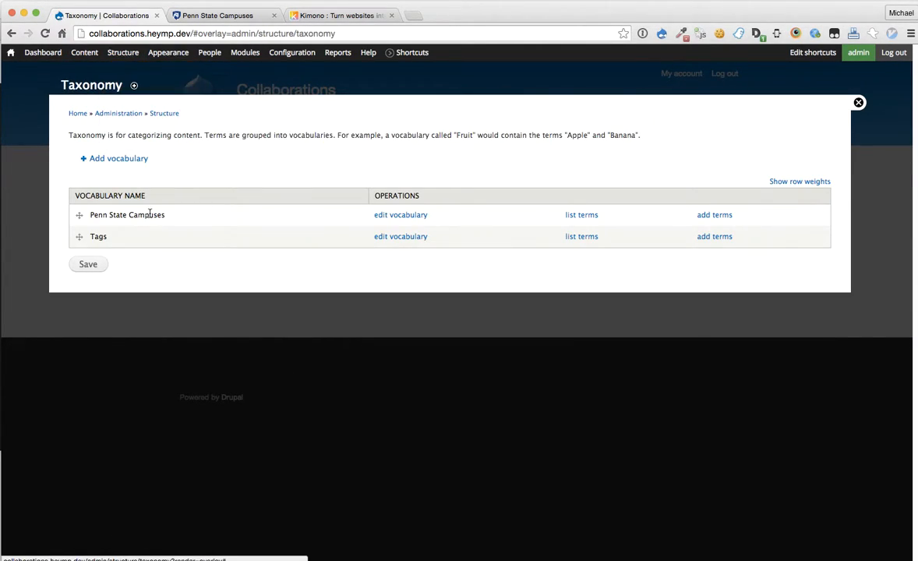
left_click(583, 217)
scroll(268, 206, "down", 5)
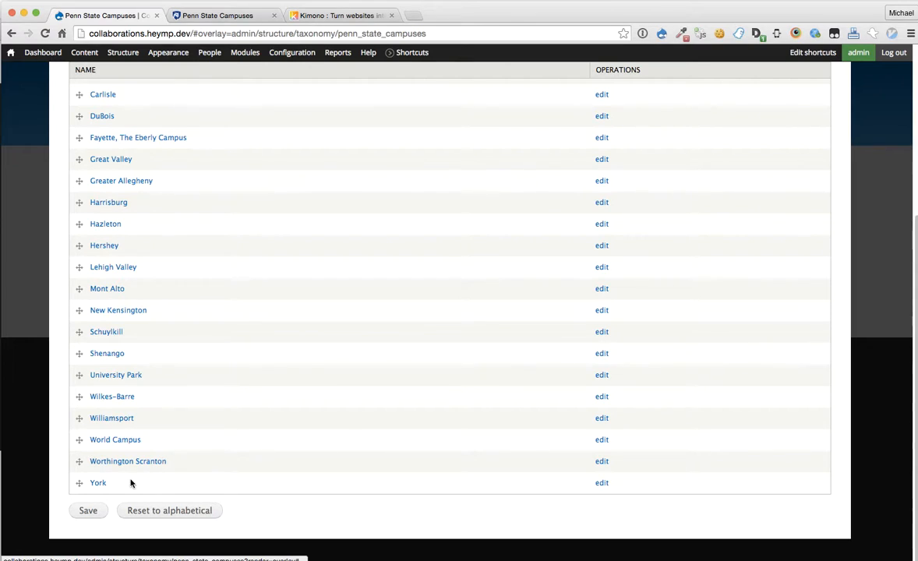
left_click_drag(189, 483, 95, 244)
left_click(257, 322)
scroll(257, 322, "up", 5)
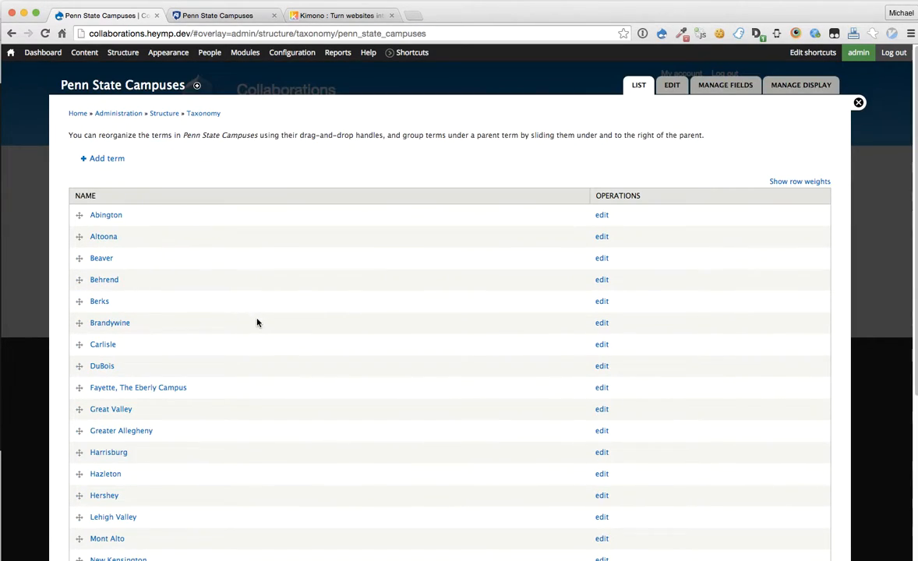
Step: Open the Abington term and check its campus photo and abington.psu.edu URL
left_click(113, 216)
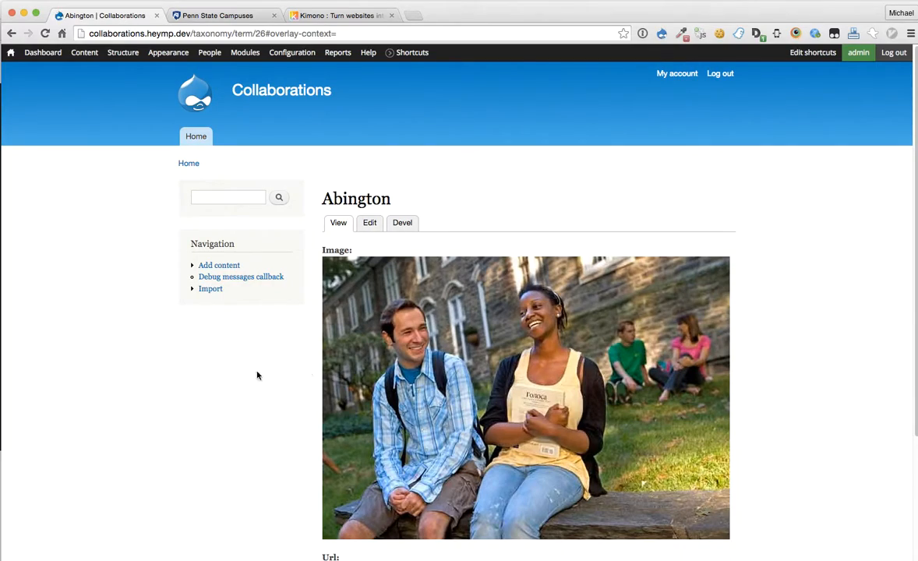
scroll(234, 372, "down", 1)
scroll(195, 371, "down", 3)
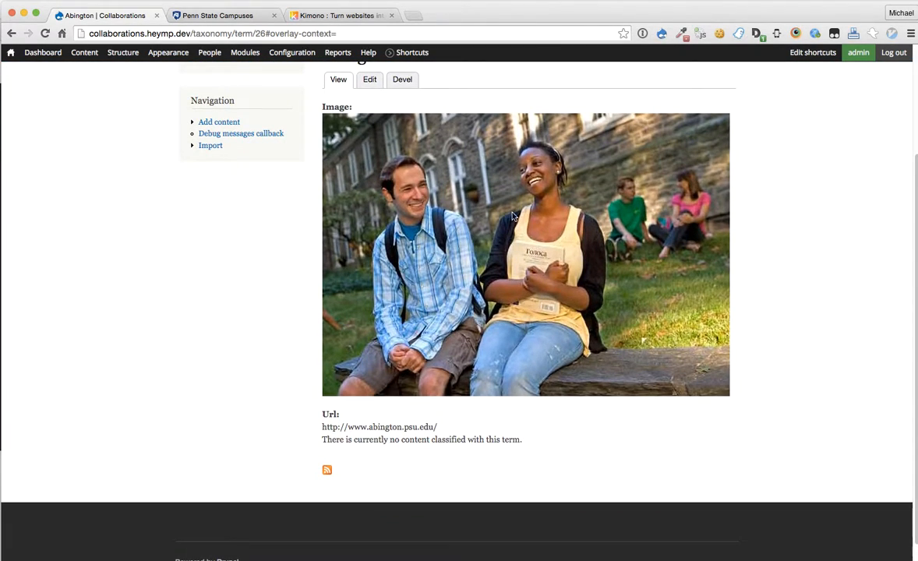
scroll(527, 230, "up", 1)
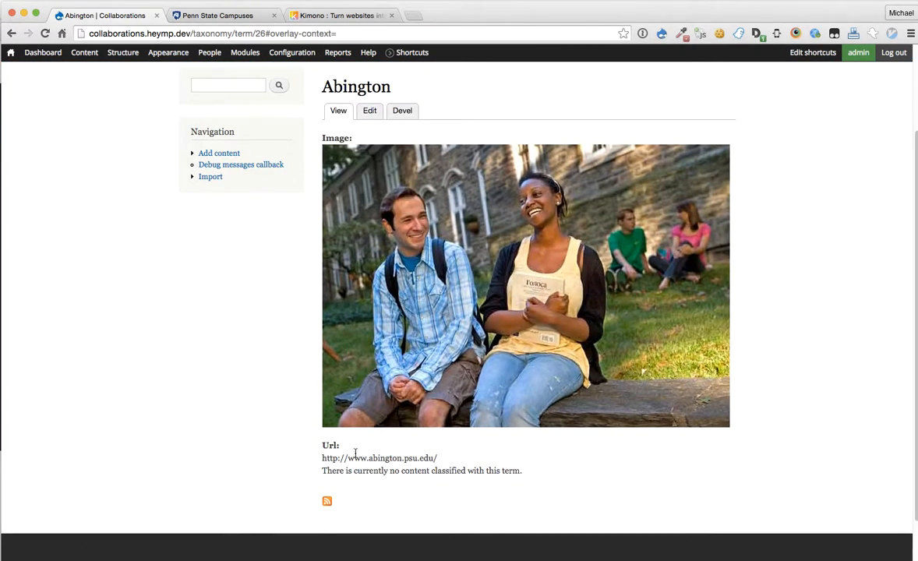
left_click_drag(321, 460, 504, 463)
left_click(510, 458)
left_click(241, 14)
Step: Compare the Kimono-scraped Penn State Campuses page with the Abington term, ending at its top
left_click(357, 15)
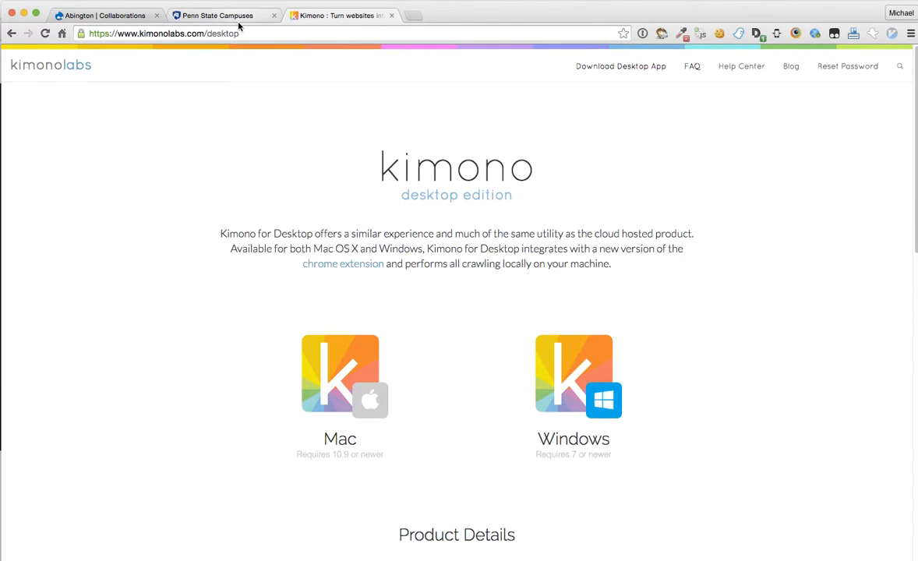
left_click(238, 22)
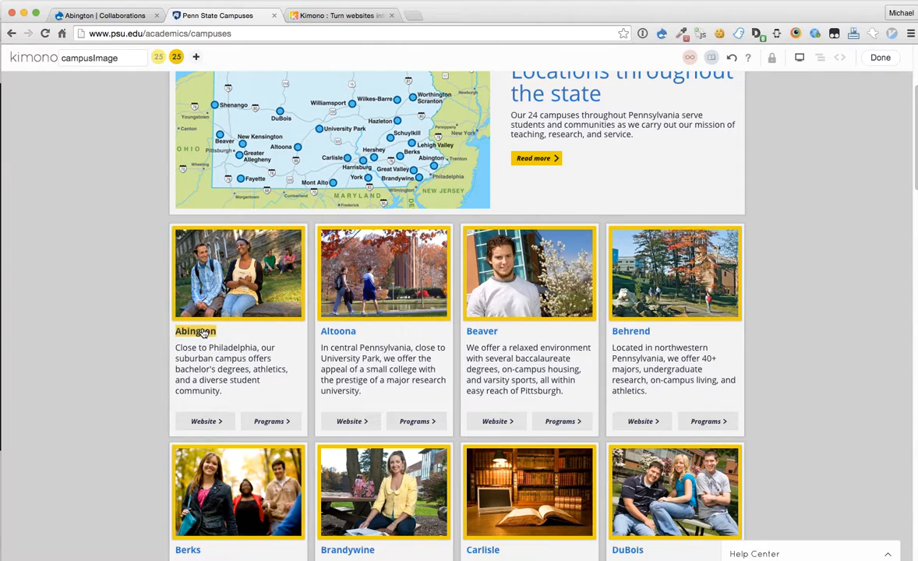
left_click(95, 15)
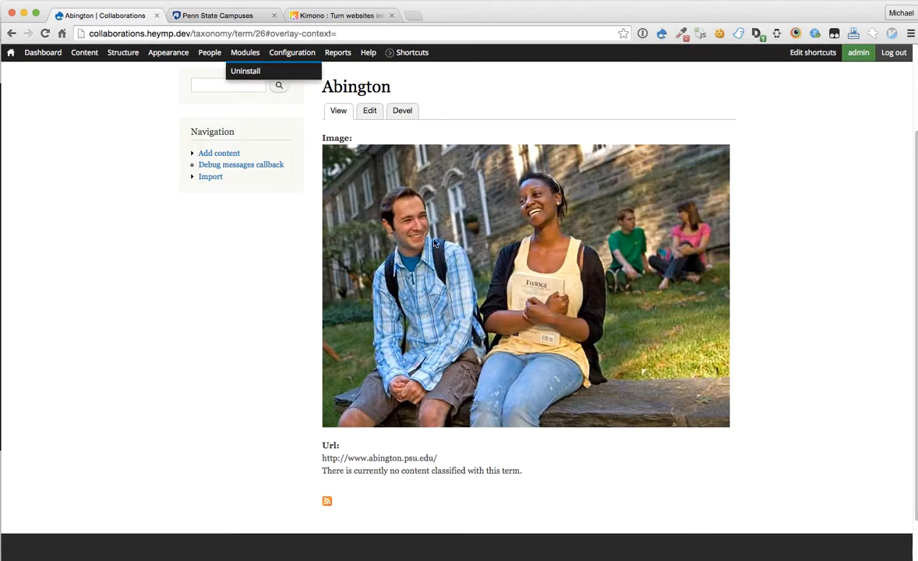
scroll(108, 378, "up", 3)
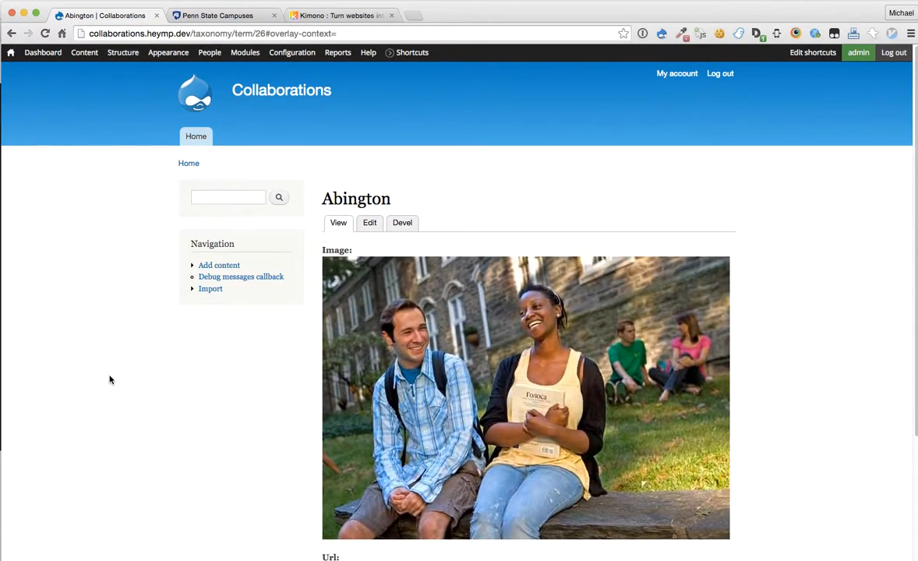